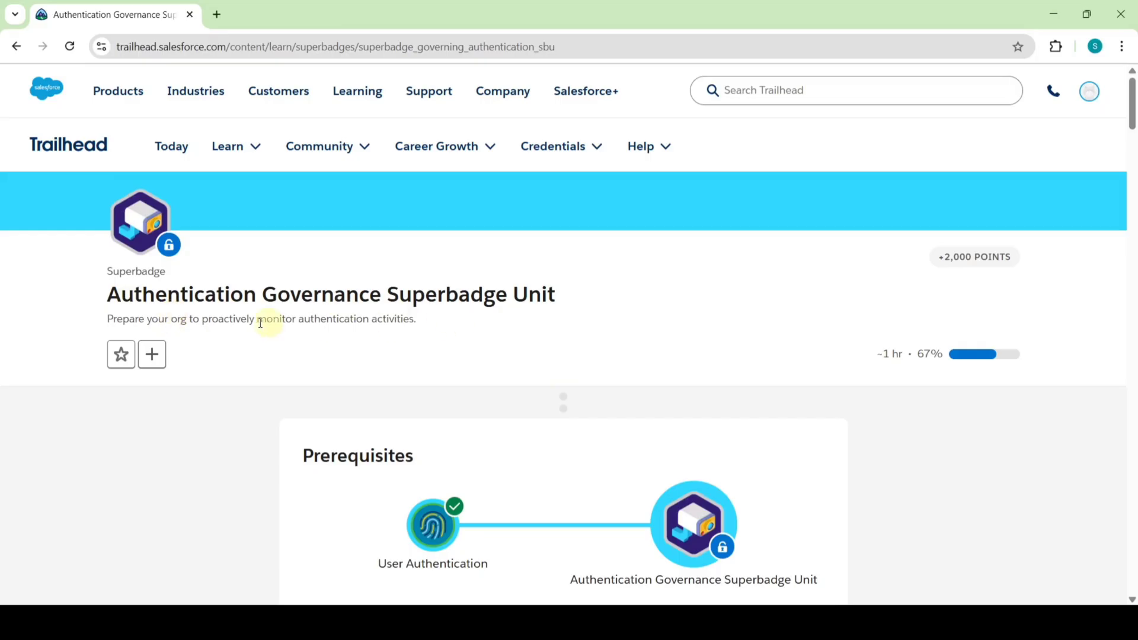
Launch the superbadge's hands-on org from the Trailhead page into a new Setup tab.
drag(1132, 103, 1122, 528)
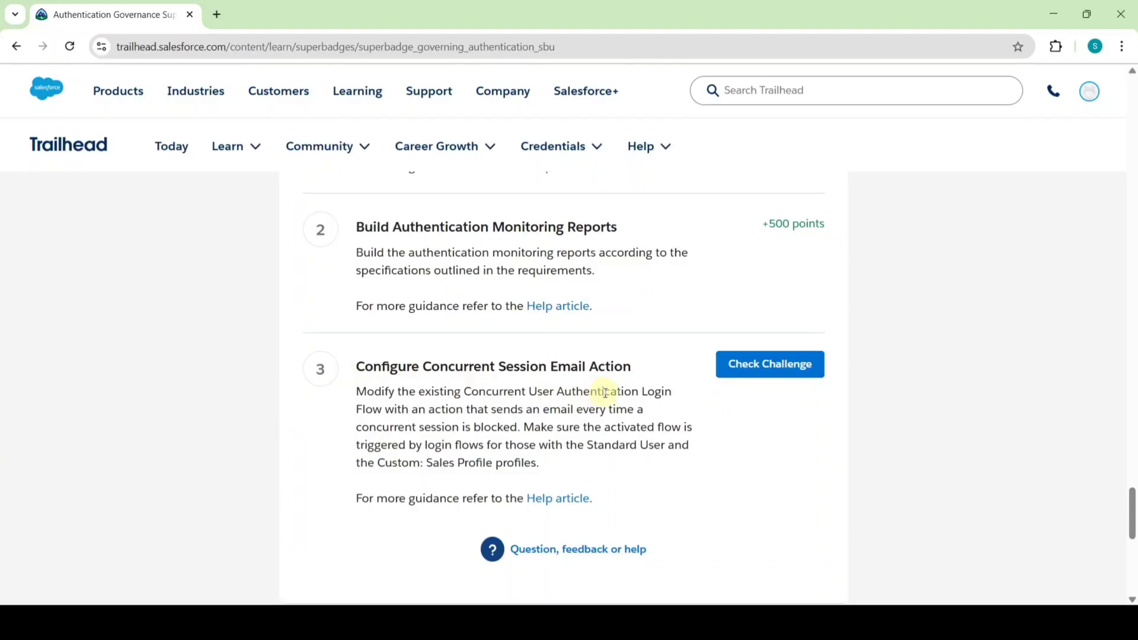
scroll(609, 406, up, 5)
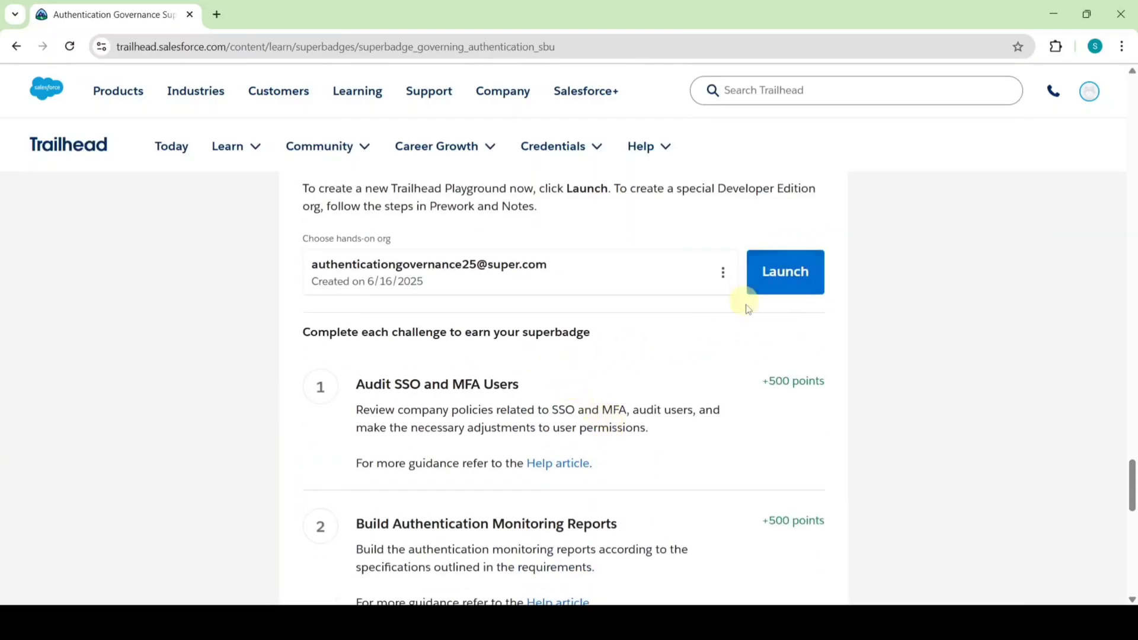
click(774, 279)
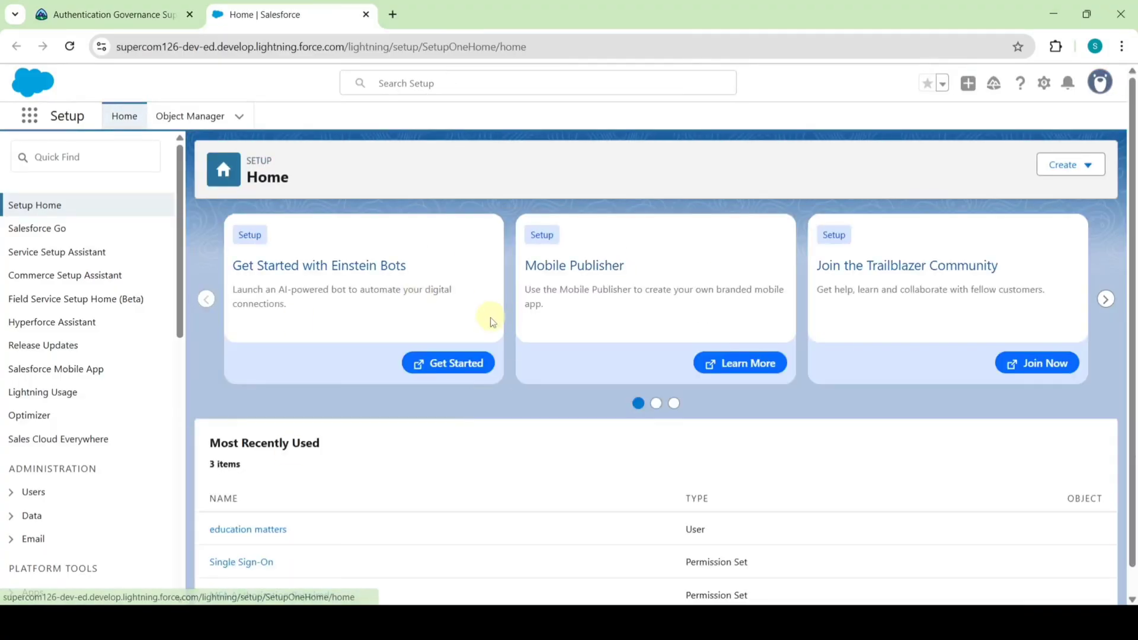
click(118, 11)
scroll(575, 388, up, 10)
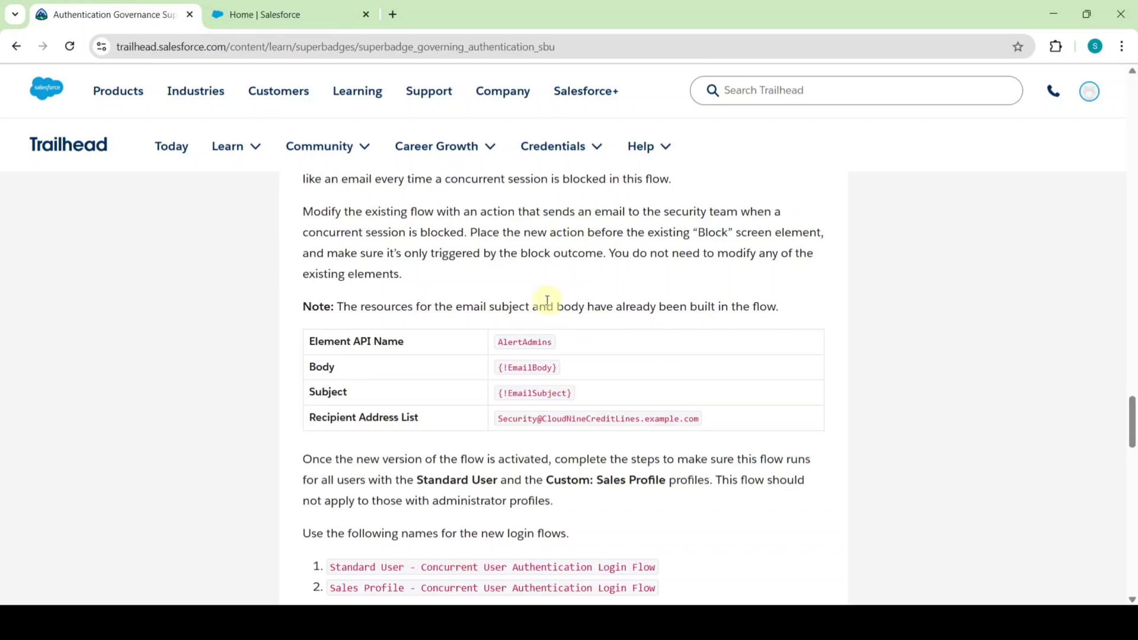
scroll(598, 313, up, 1)
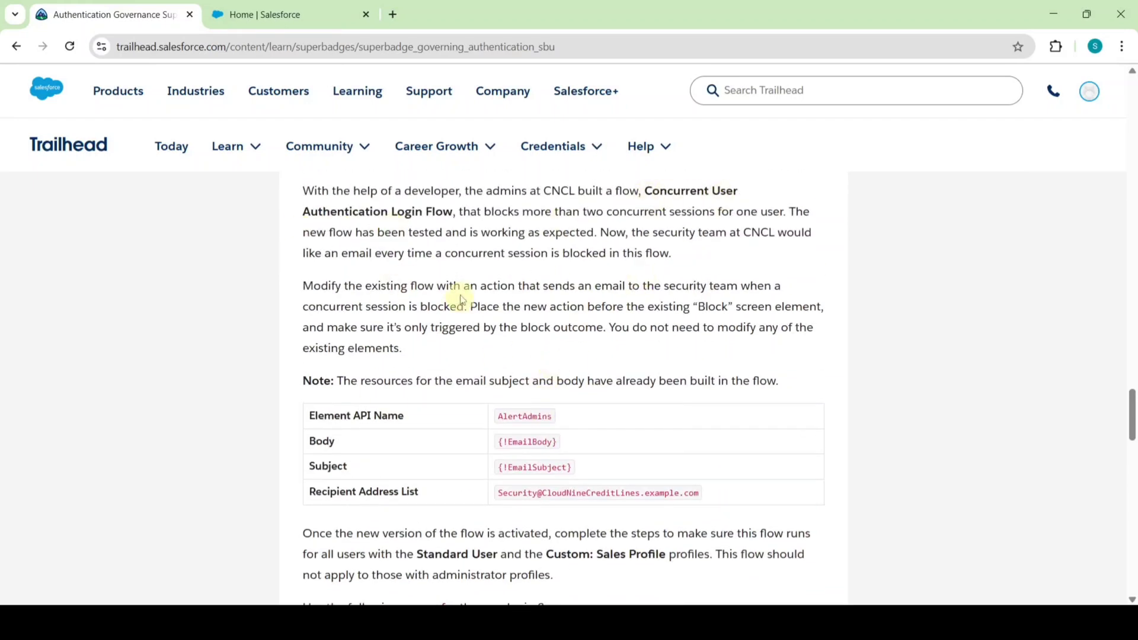
click(270, 18)
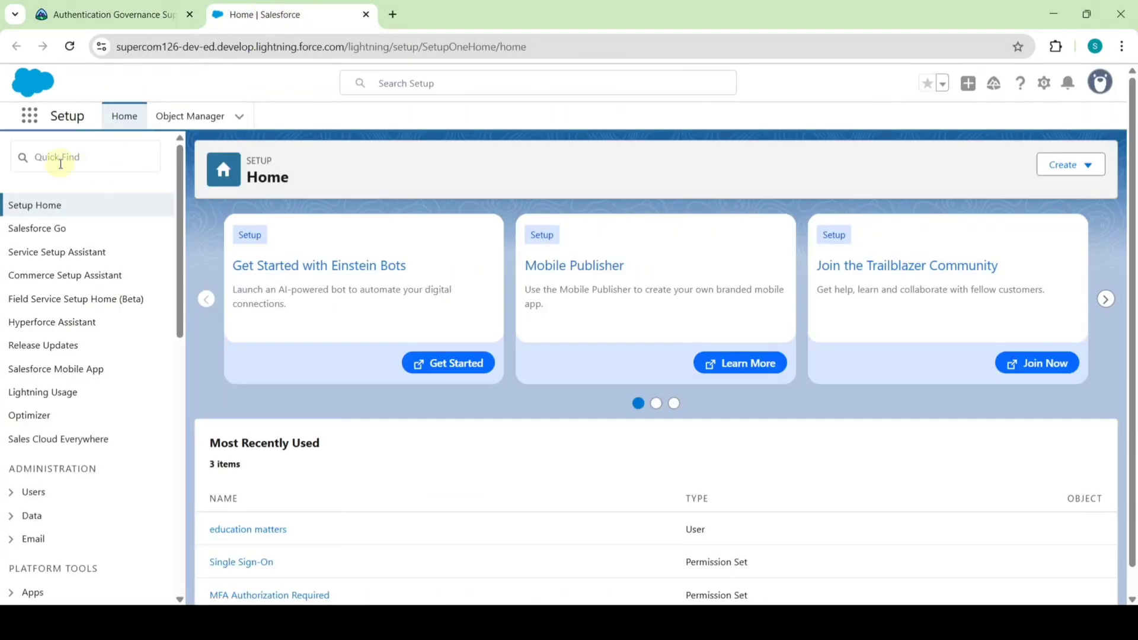
Find Flows via Quick Find 'flow' and open Concurrent User Authentication Login Flow.
click(82, 155)
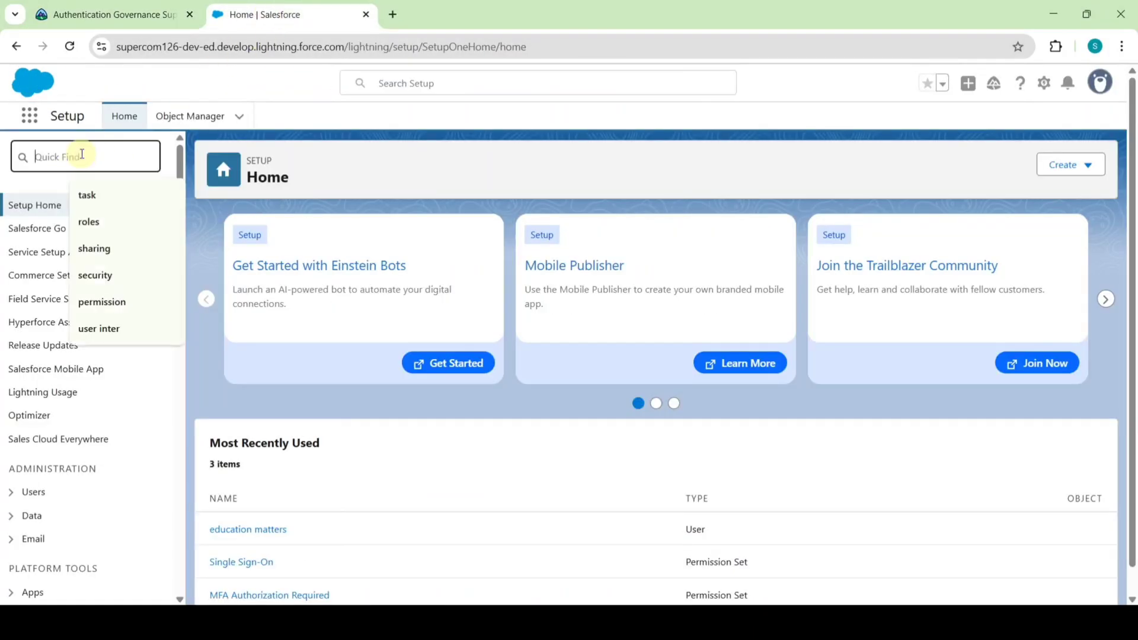
text(flow)
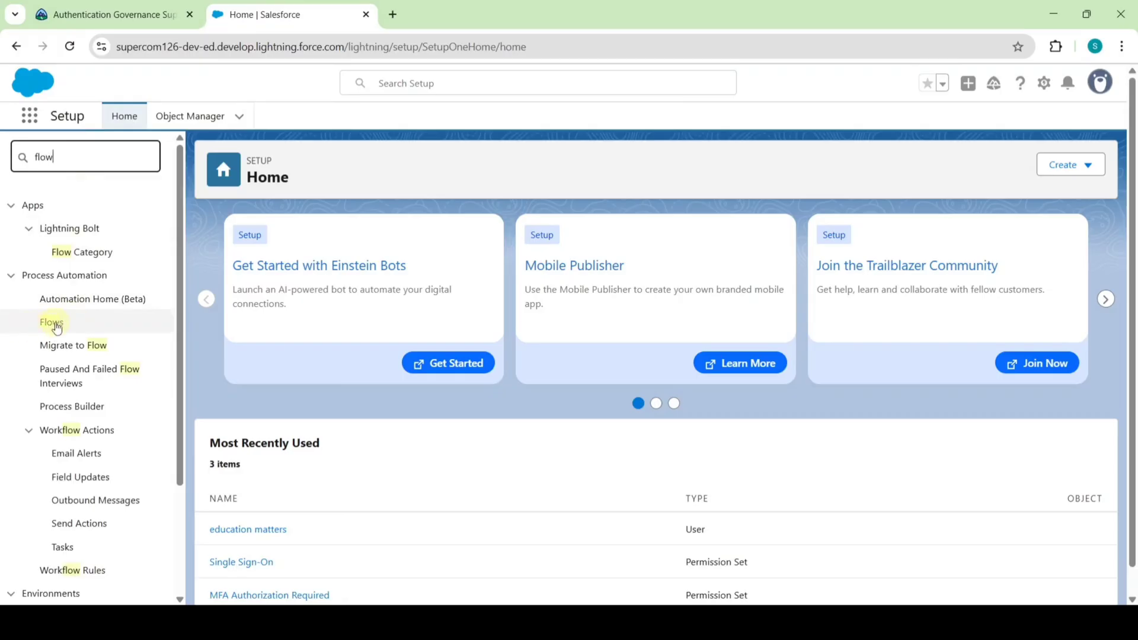
click(52, 323)
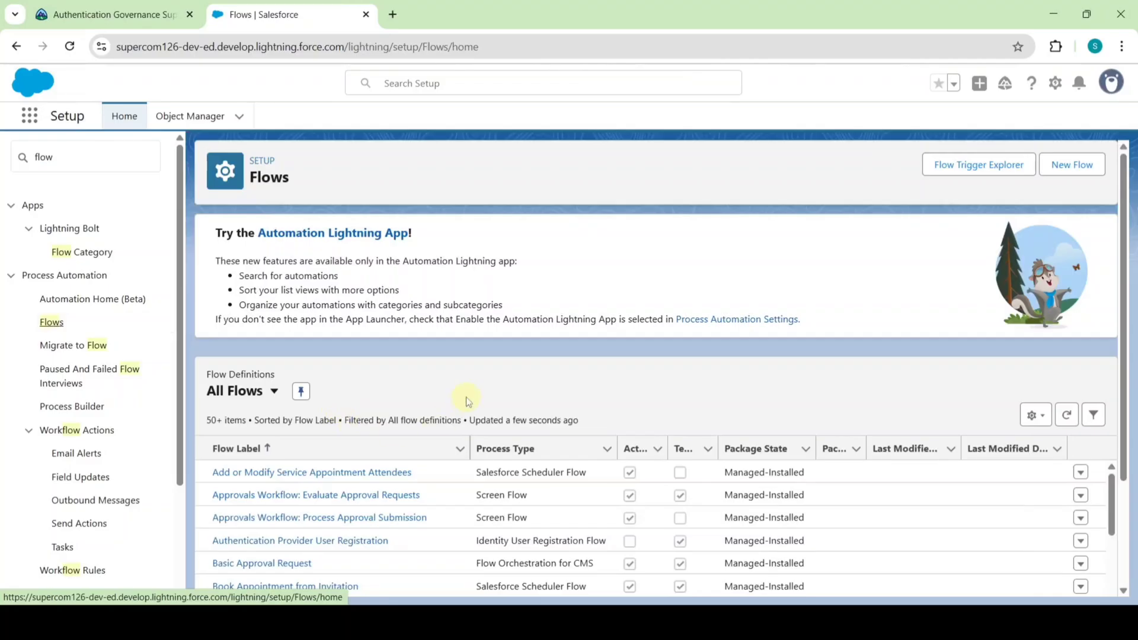
scroll(376, 463, down, 5)
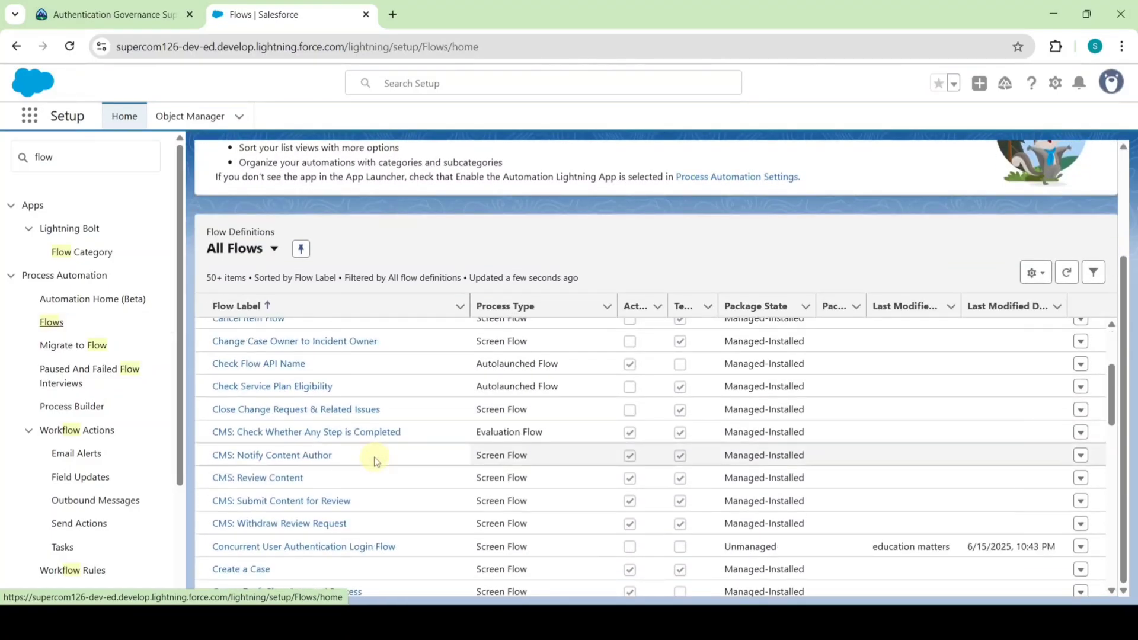
scroll(376, 462, down, 3)
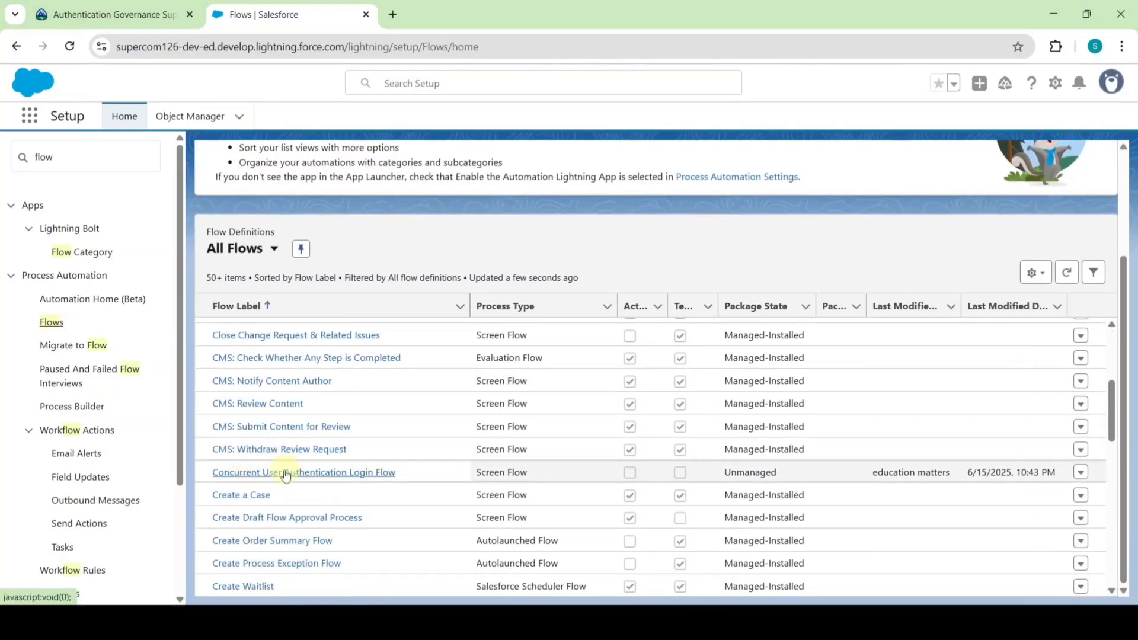
click(284, 473)
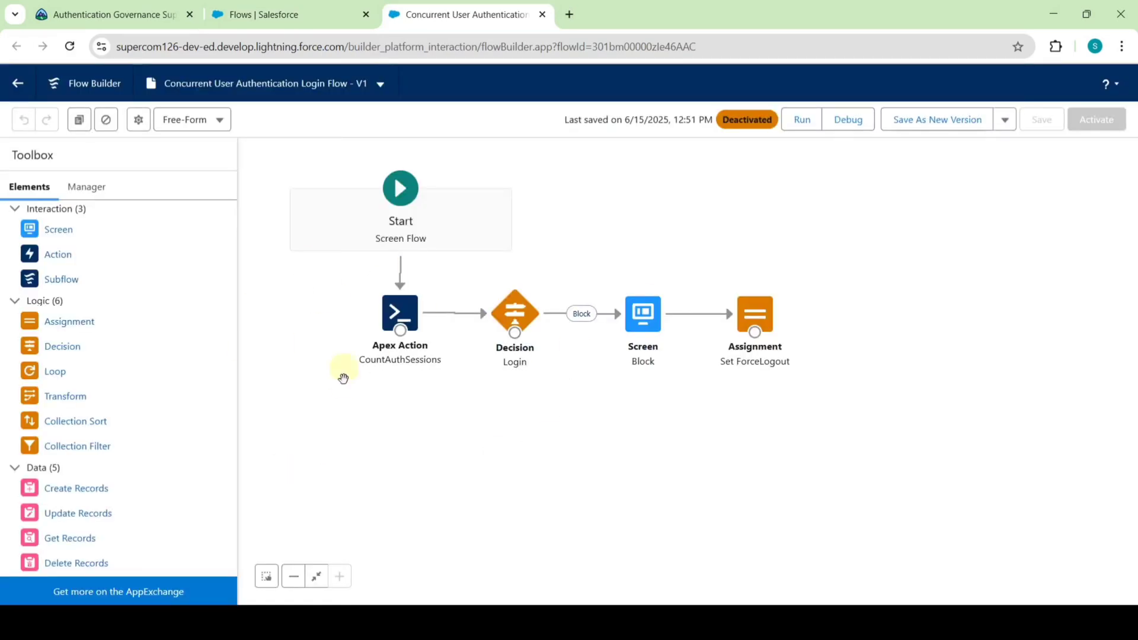
Switch the canvas to Auto-Layout and insert a new element on the Block outcome path.
click(185, 121)
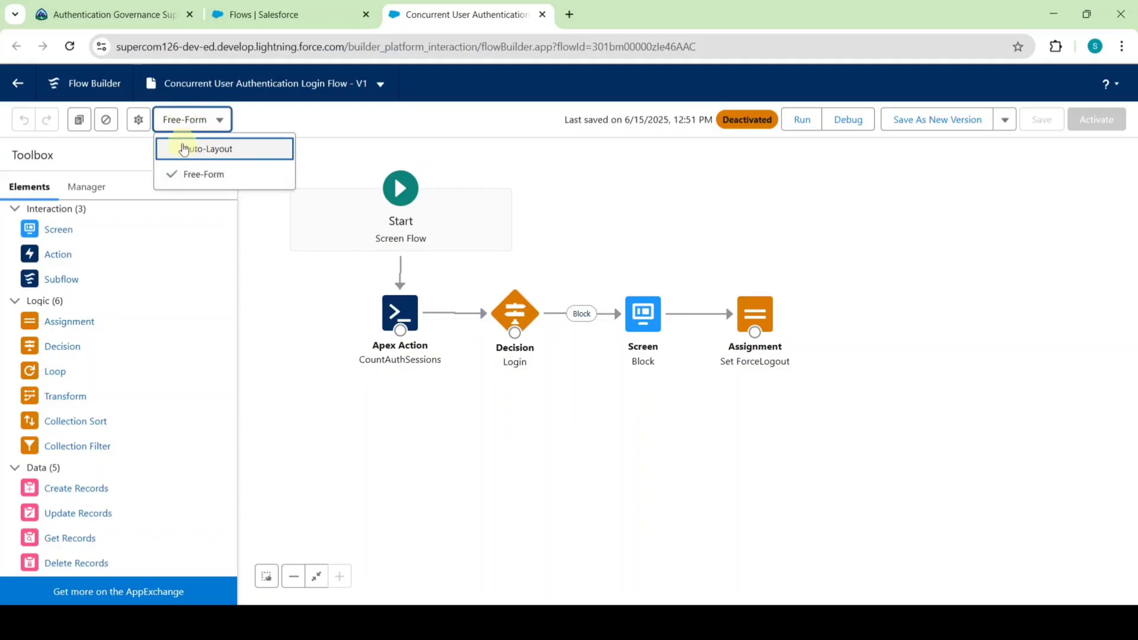
click(202, 151)
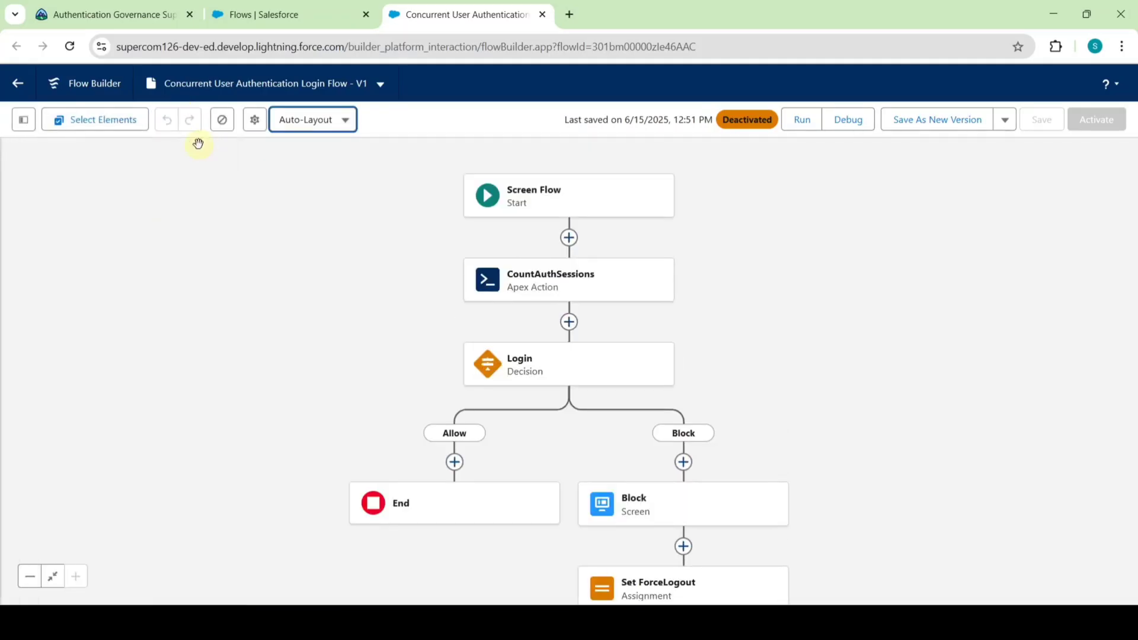
drag(755, 427, 729, 276)
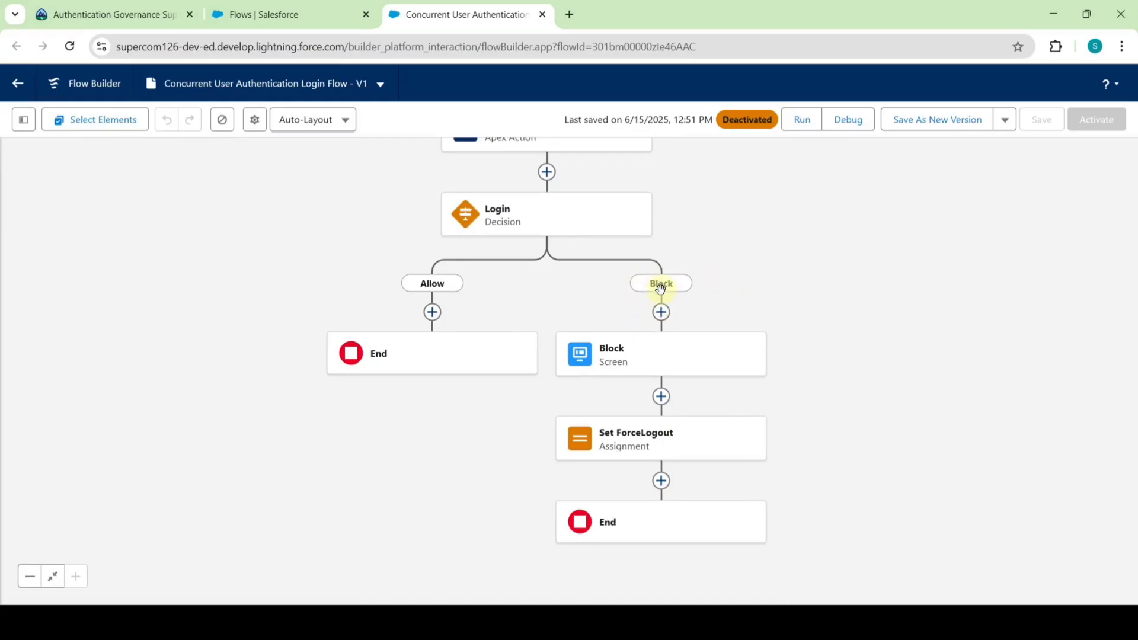
click(662, 314)
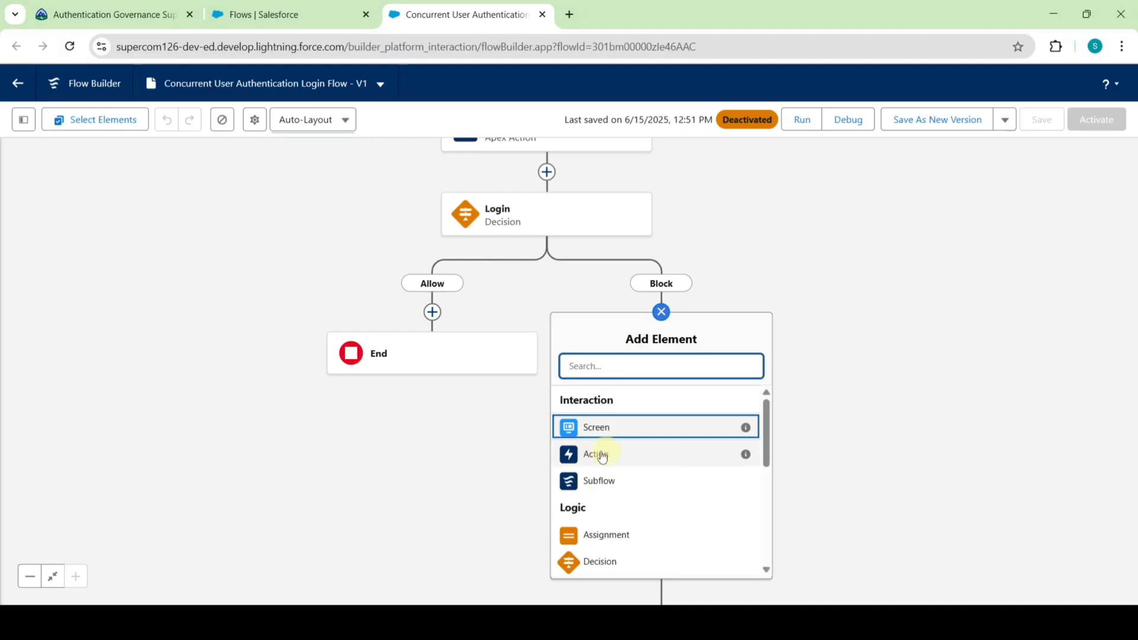
Add a Send Email action before the Block screen and select 'AlertAdmins' in the Trailhead instructions.
click(604, 455)
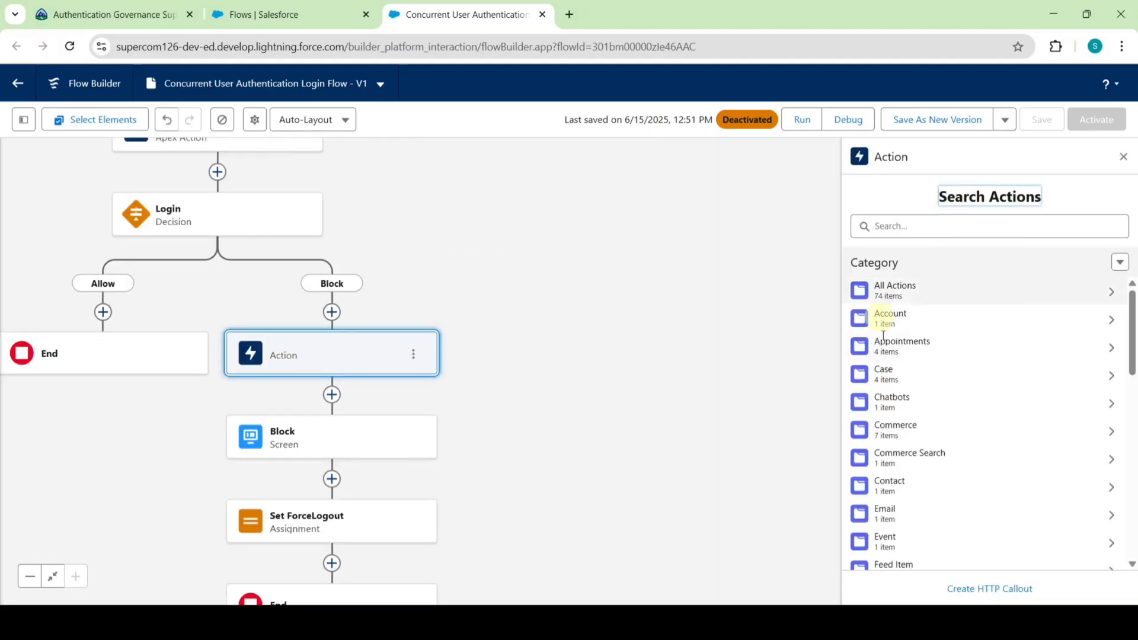
click(902, 228)
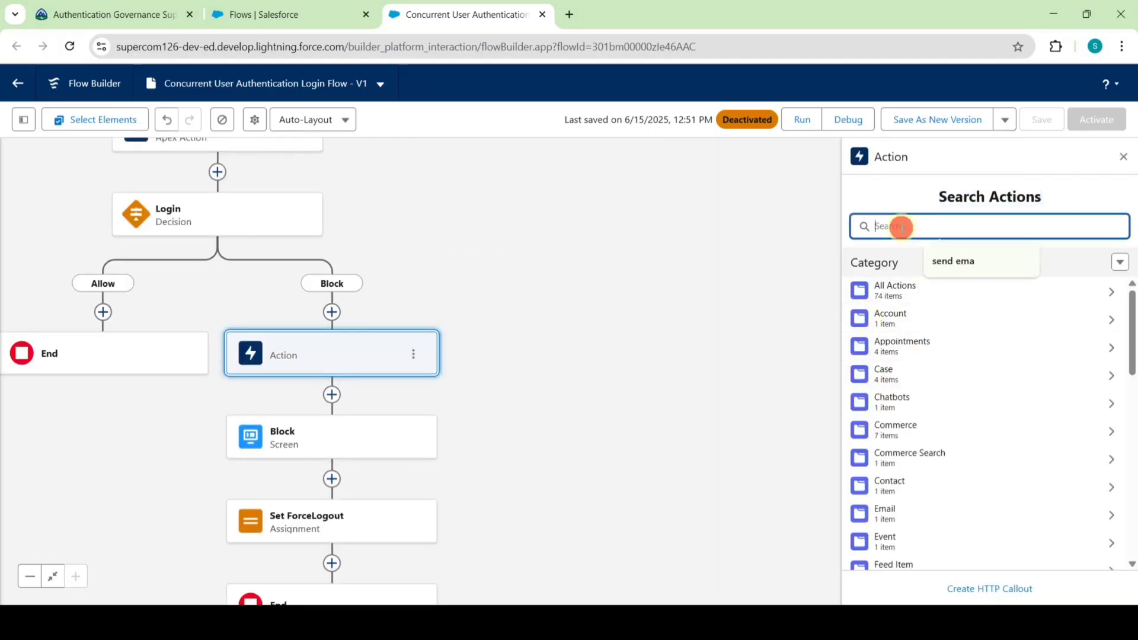
text(send ema)
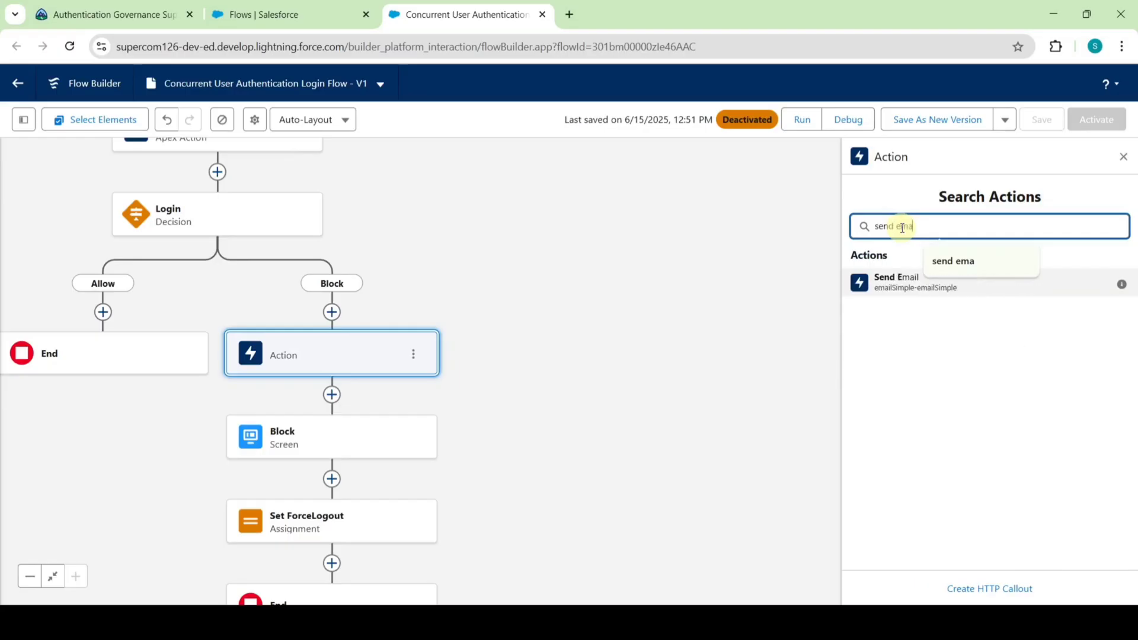
click(912, 287)
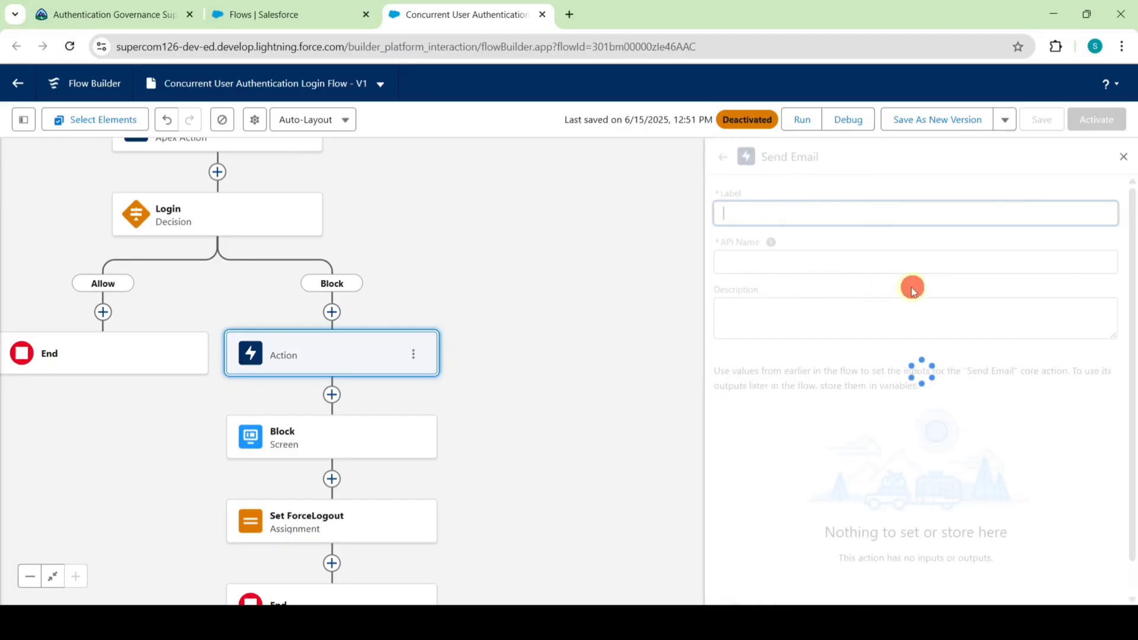
click(90, 26)
drag(495, 415, 564, 415)
key(ctrl+c)
Paste 'AlertAdmins' as the Send Email action's label so its API name fills in.
click(454, 13)
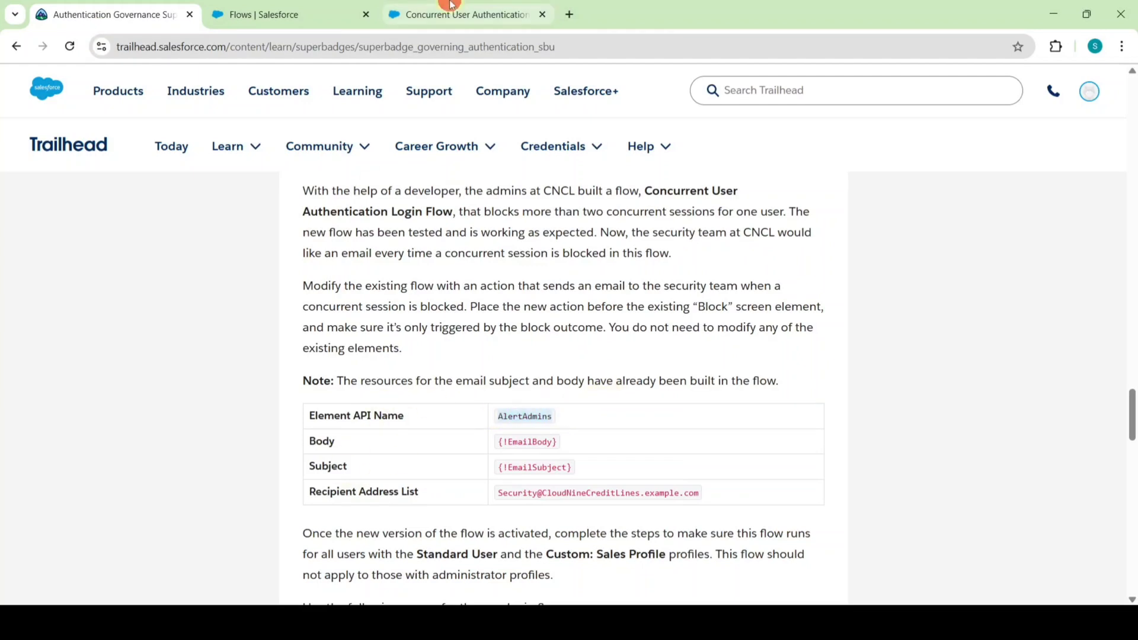
click(741, 211)
right_click(741, 211)
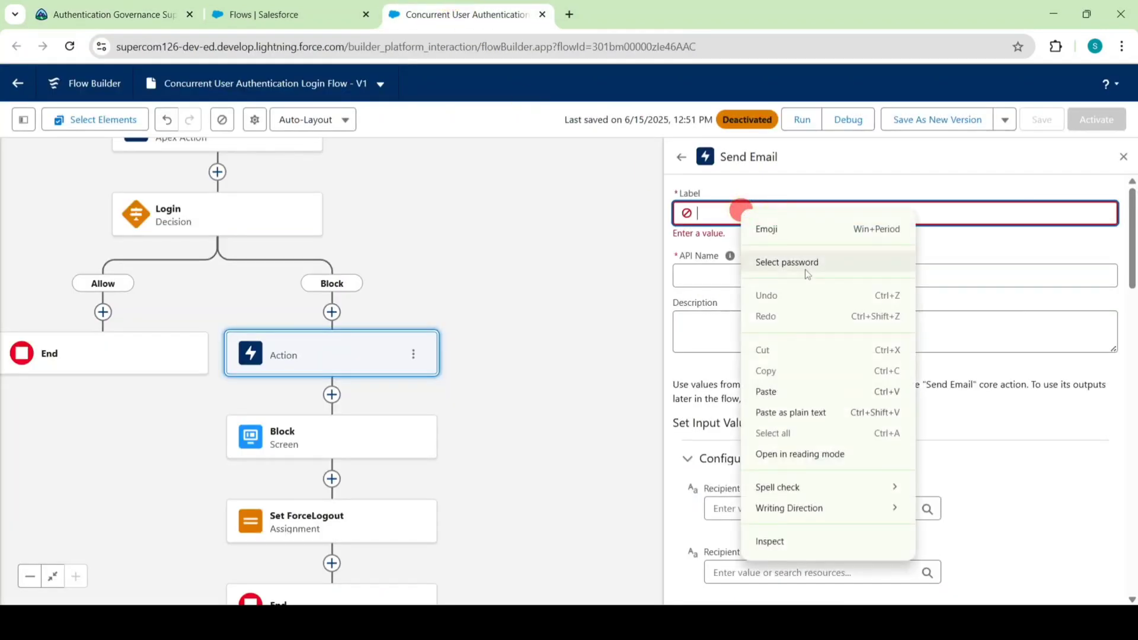
click(793, 391)
click(936, 415)
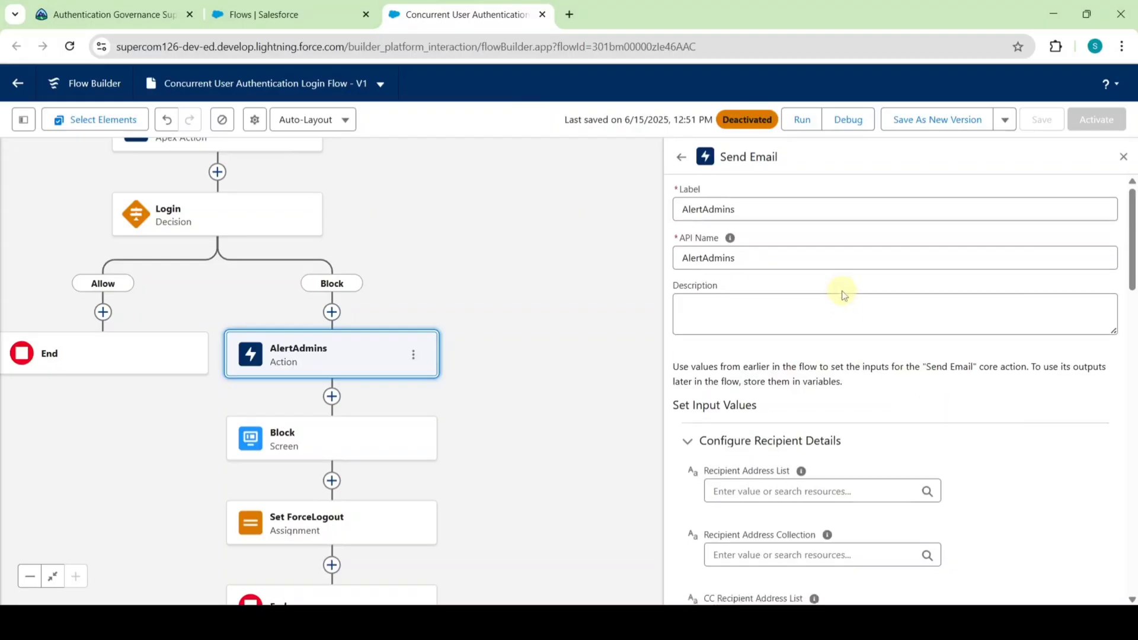
scroll(841, 297, down, 4)
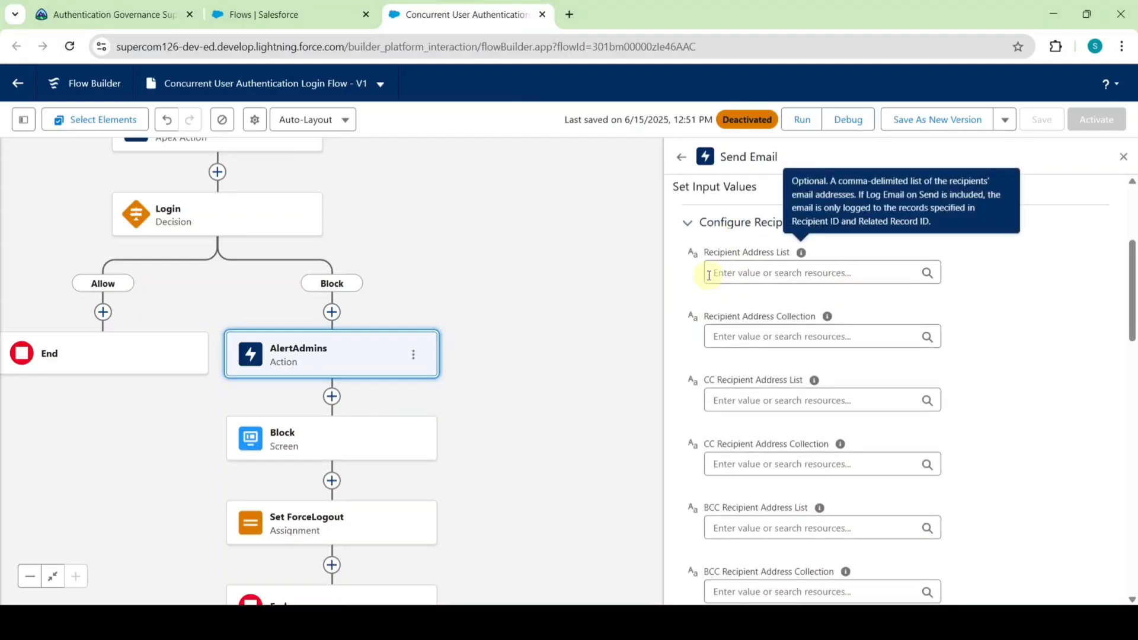
Copy the security team's e-mail address from Trailhead into the Recipient Address List.
click(112, 14)
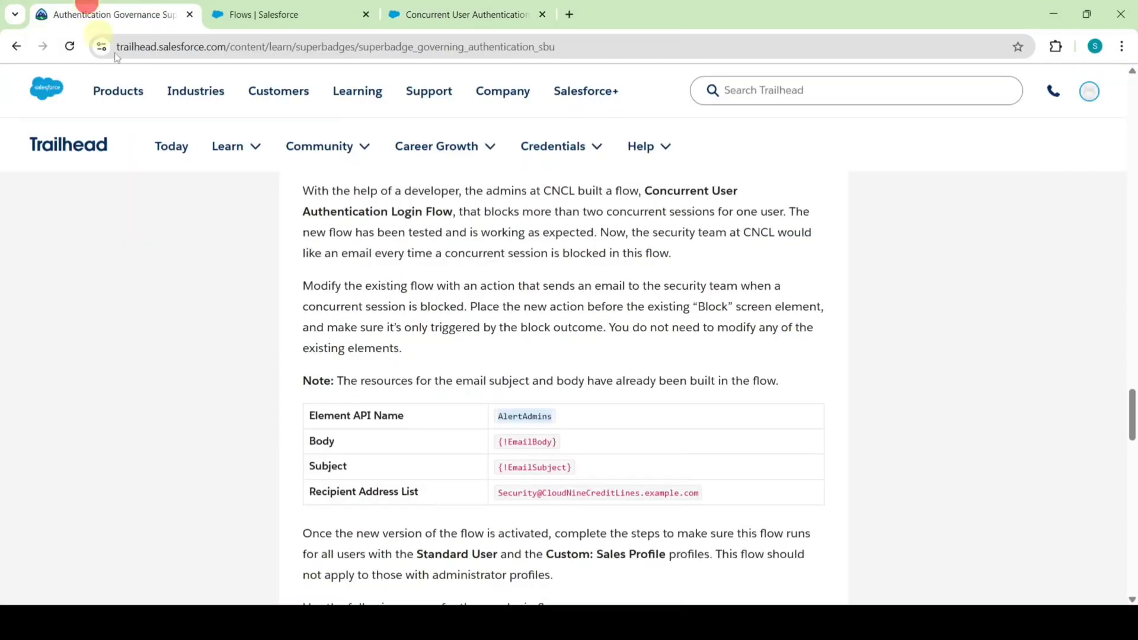
scroll(500, 340, down, 2)
drag(495, 365, 700, 364)
right_click(676, 363)
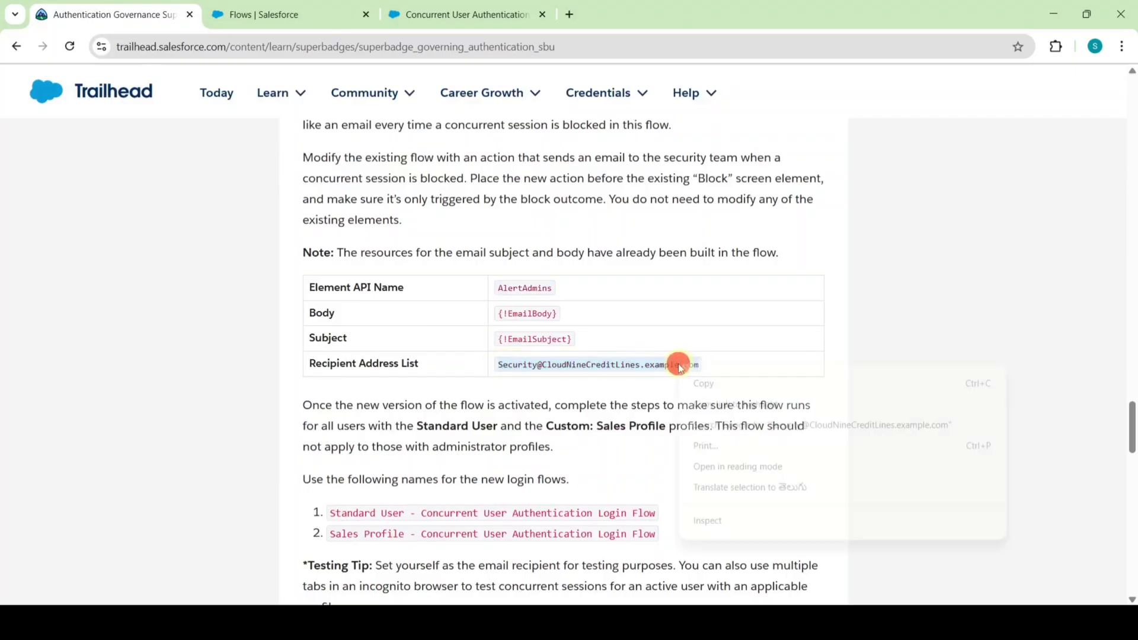
click(702, 380)
click(466, 14)
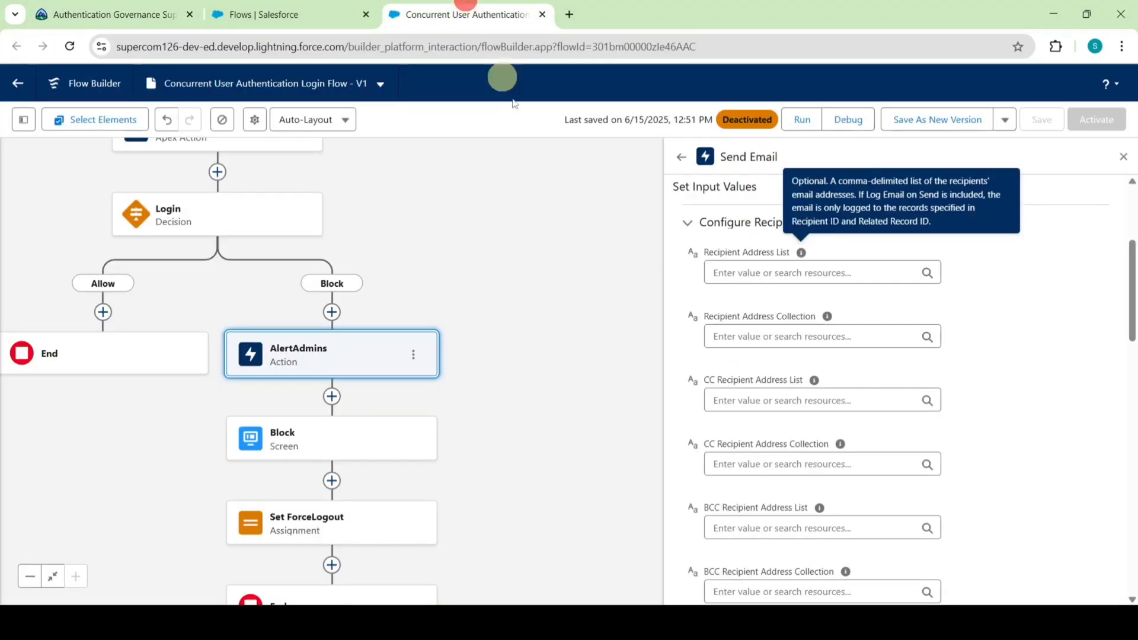
right_click(741, 272)
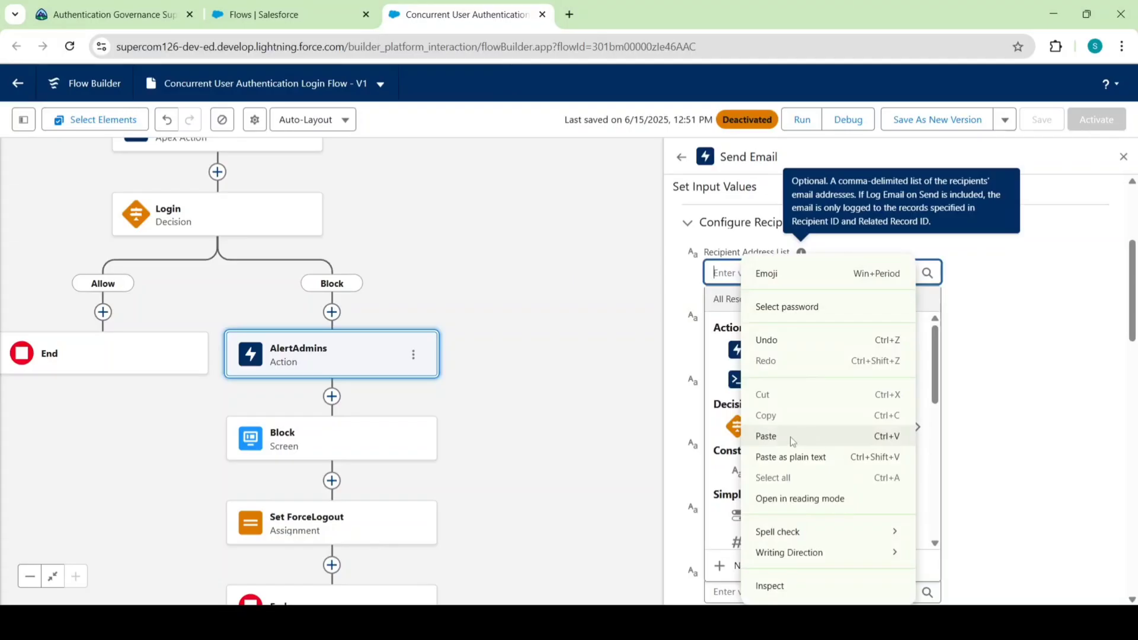
click(792, 436)
click(1039, 359)
scroll(981, 350, down, 3)
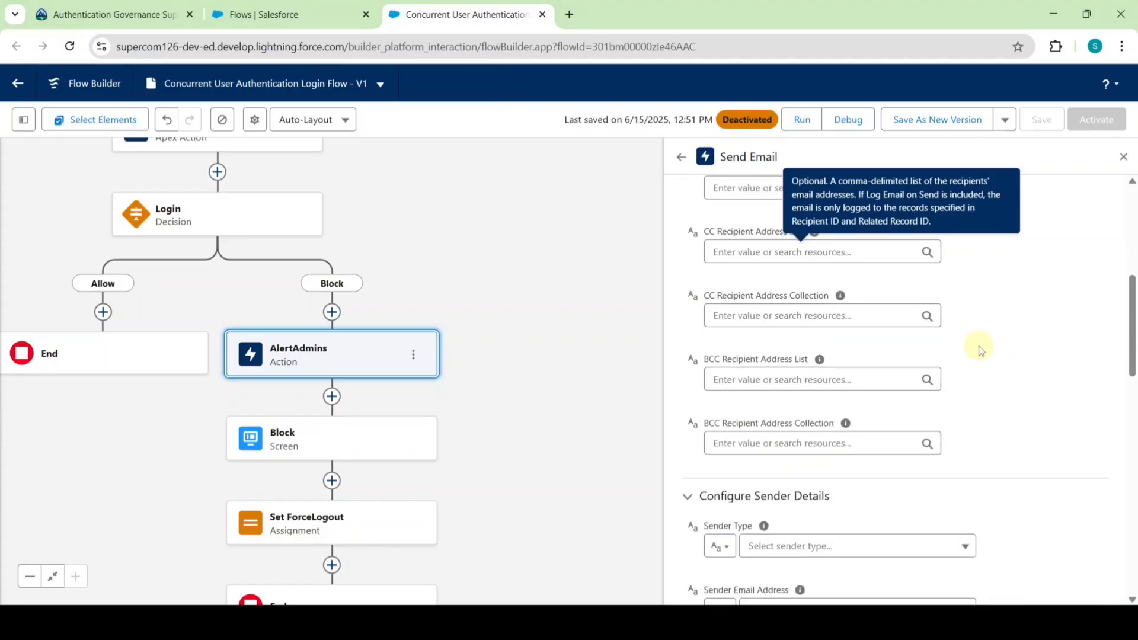
scroll(979, 348, down, 5)
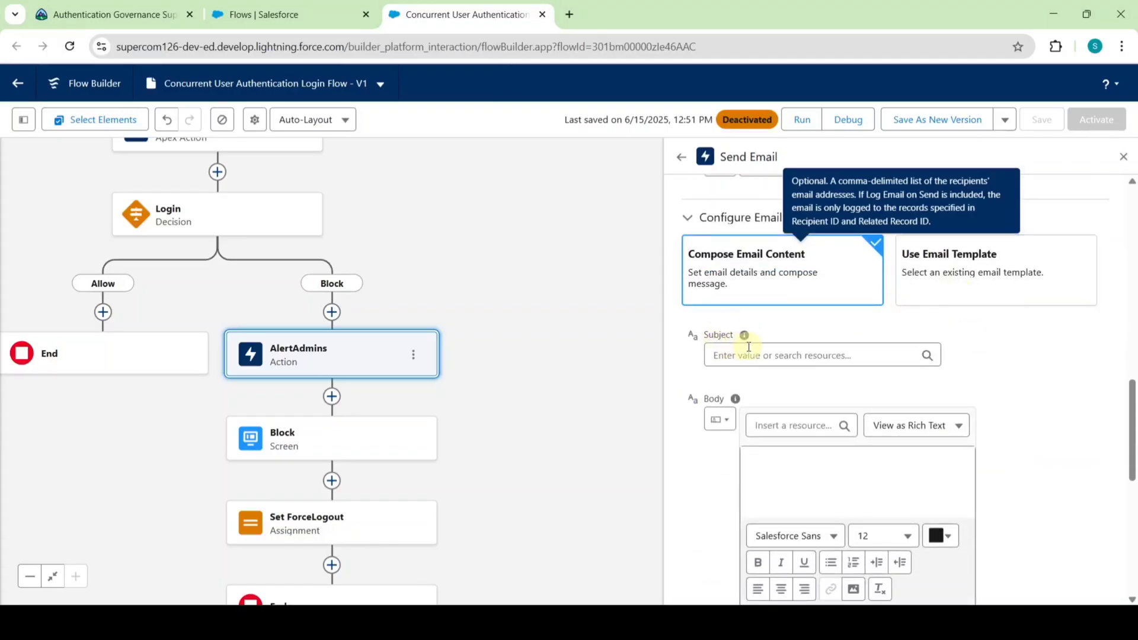
Set the email Subject to the EmailSubject constant.
click(749, 354)
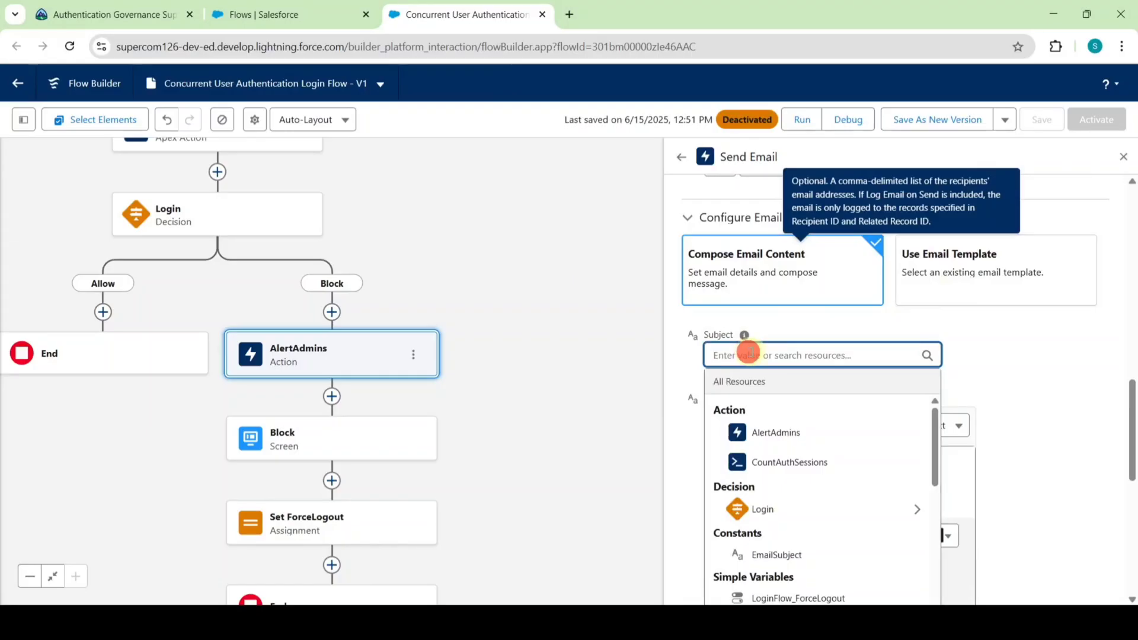
text(email)
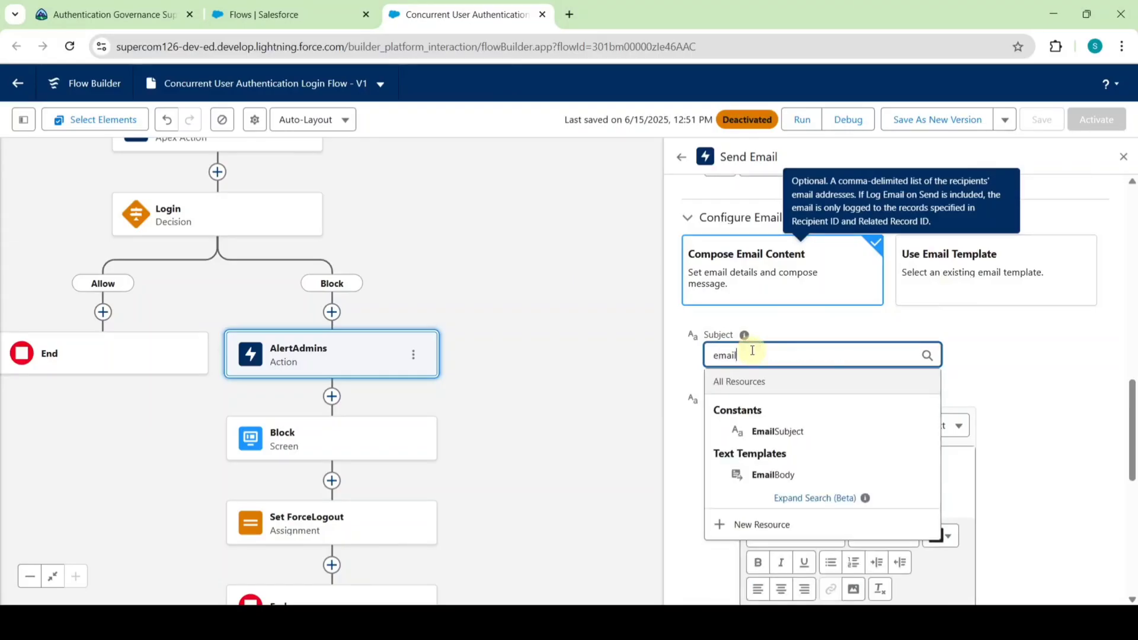
click(773, 432)
scroll(752, 335, down, 1)
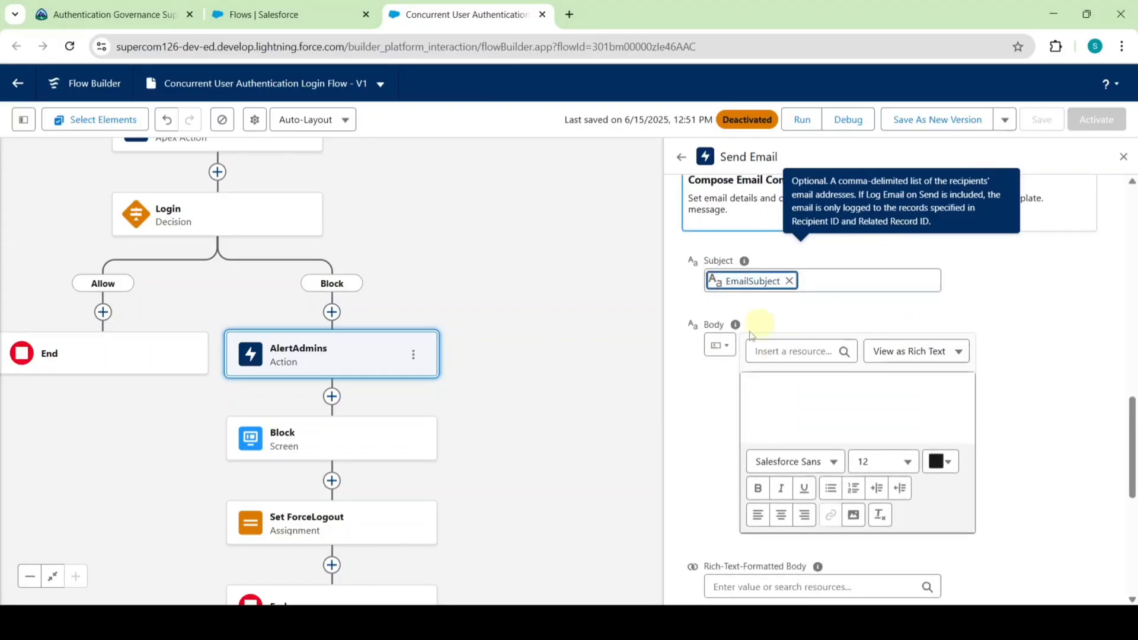
Set the Body to the EmailBody template resource and close the Send Email panel.
click(720, 350)
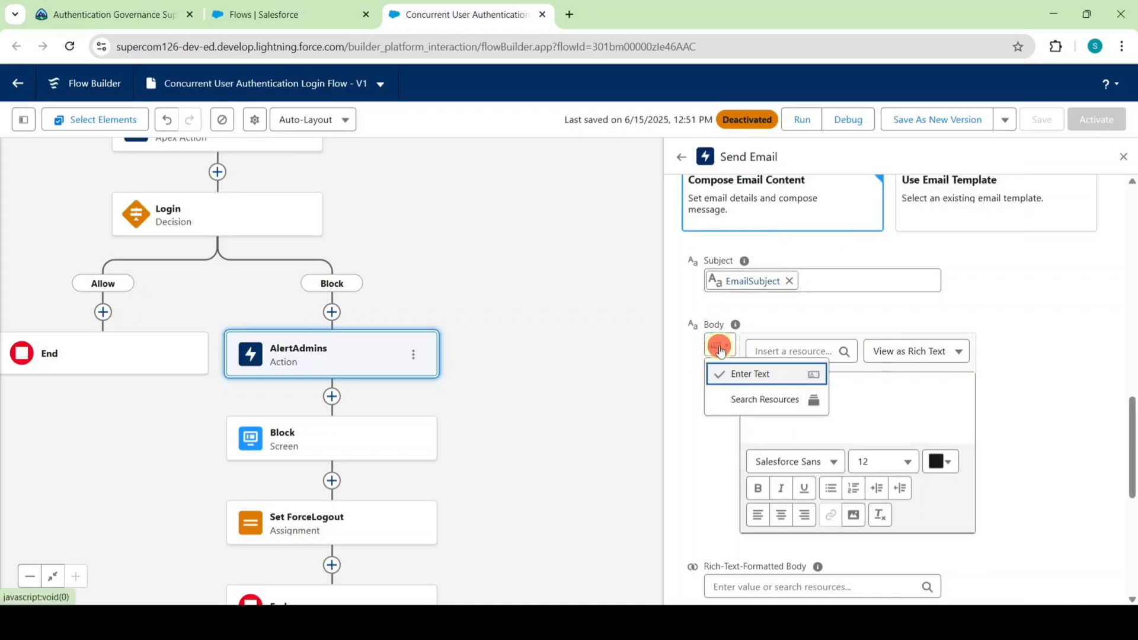
click(745, 402)
click(785, 342)
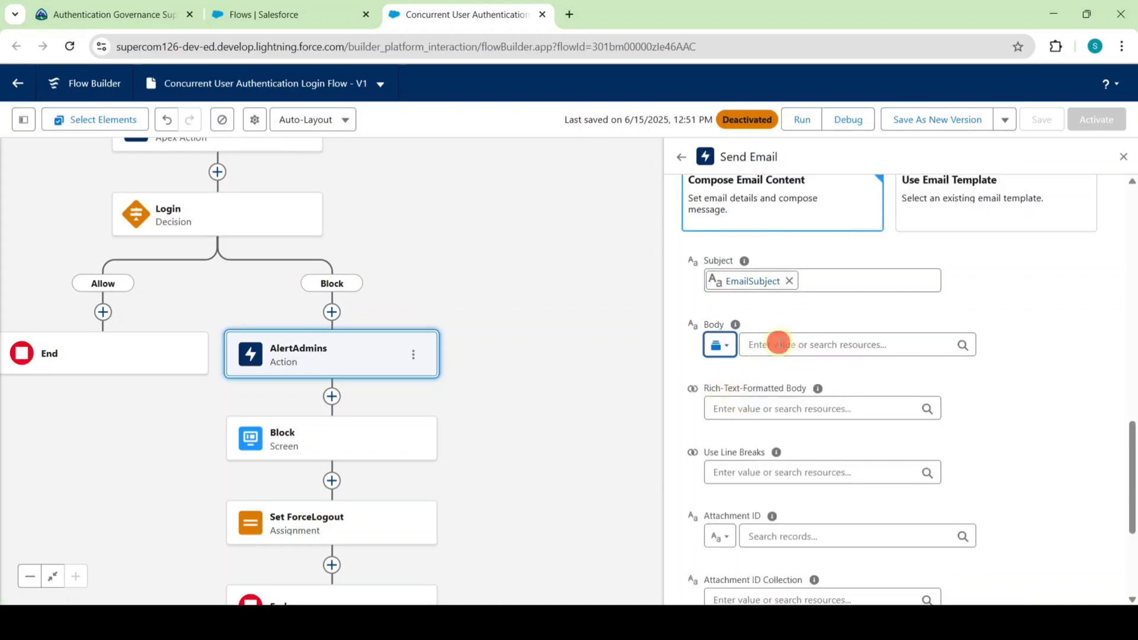
text(email)
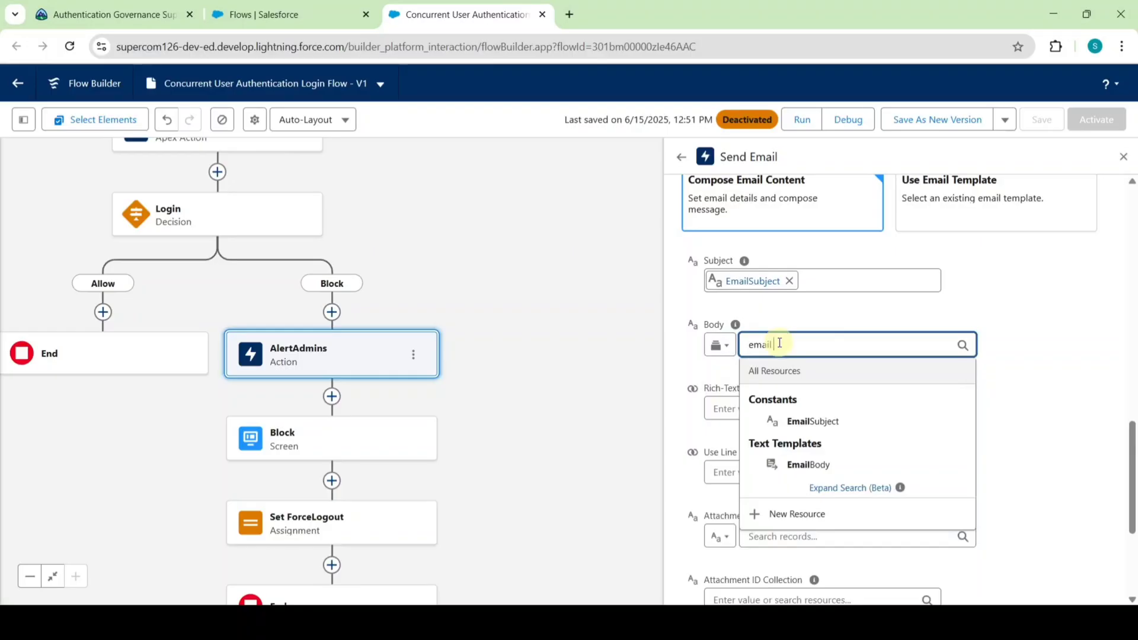
click(796, 464)
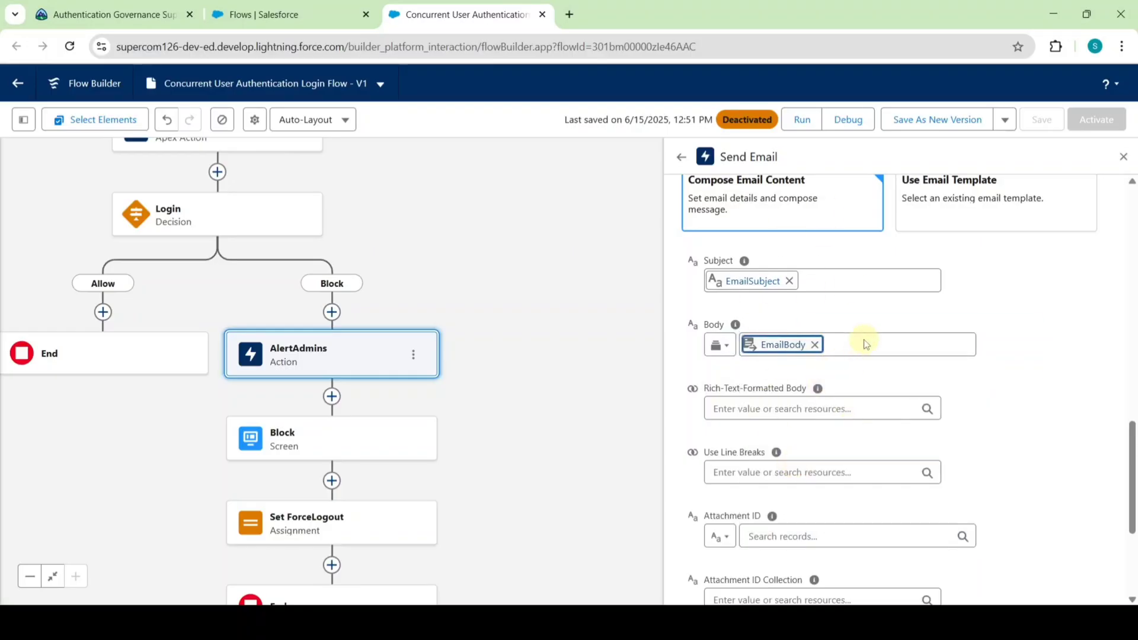
scroll(863, 341, up, 4)
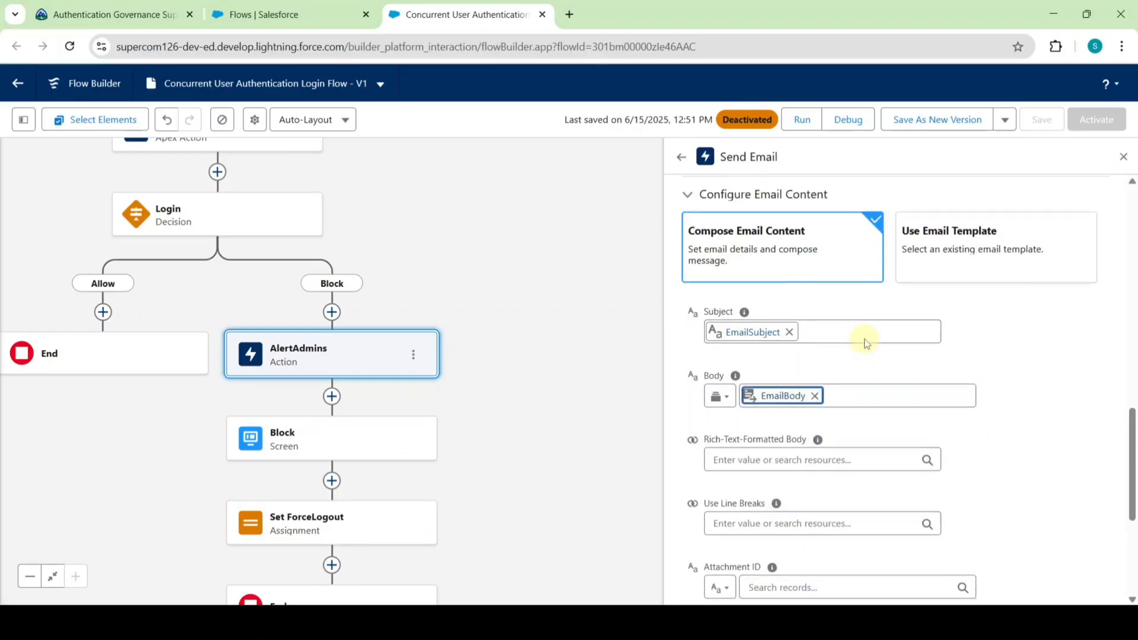
click(1122, 159)
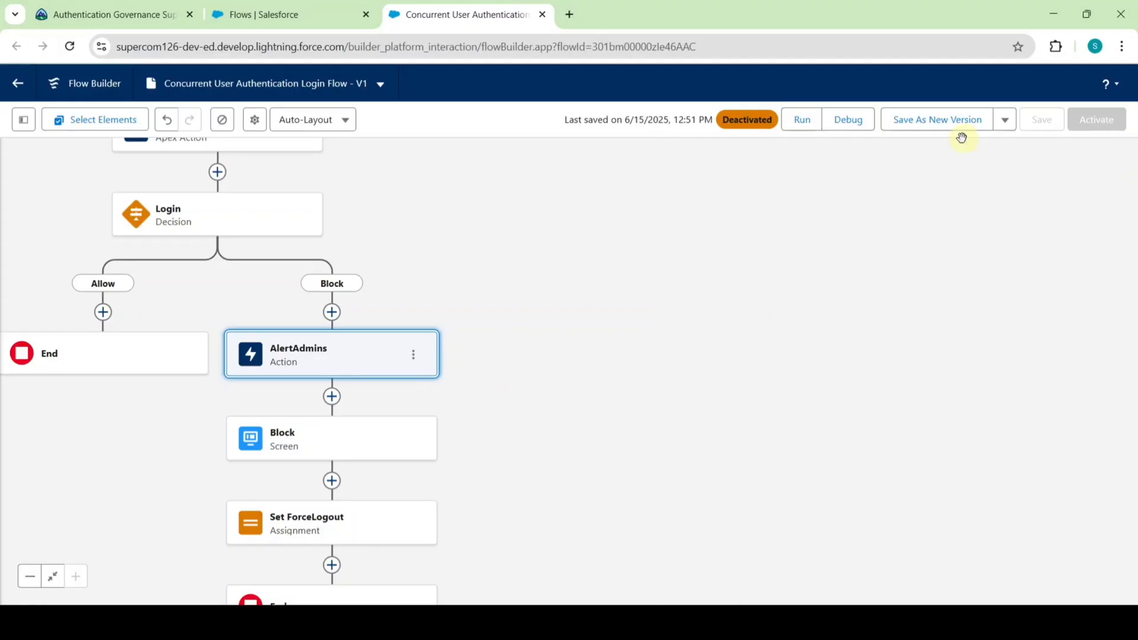
Save the login flow as new Version 2 and activate it.
click(934, 120)
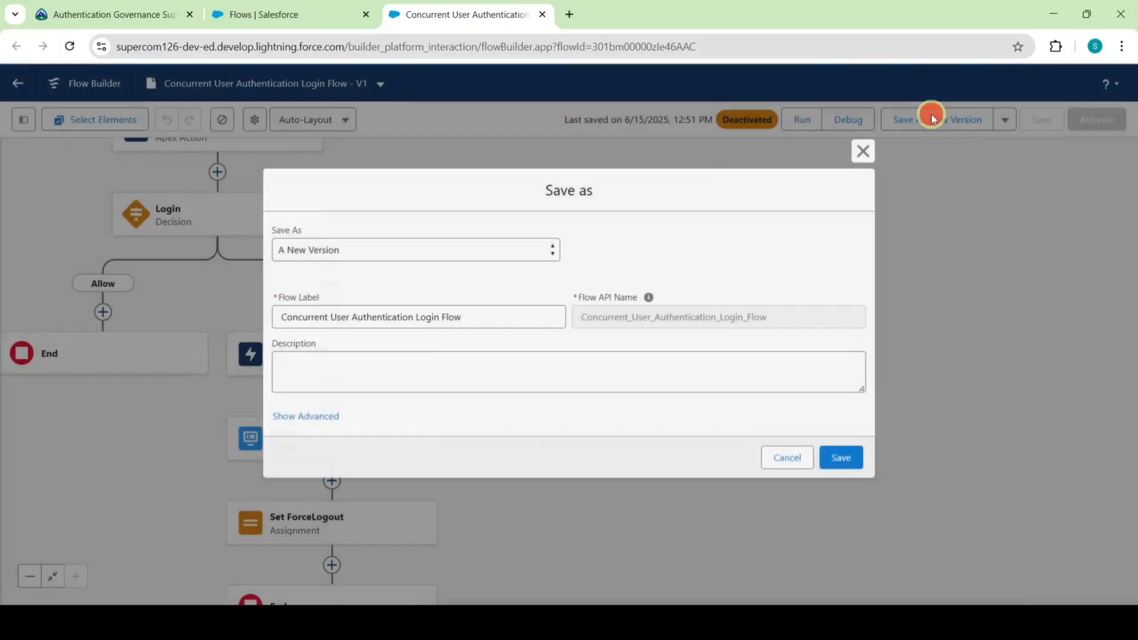
click(846, 458)
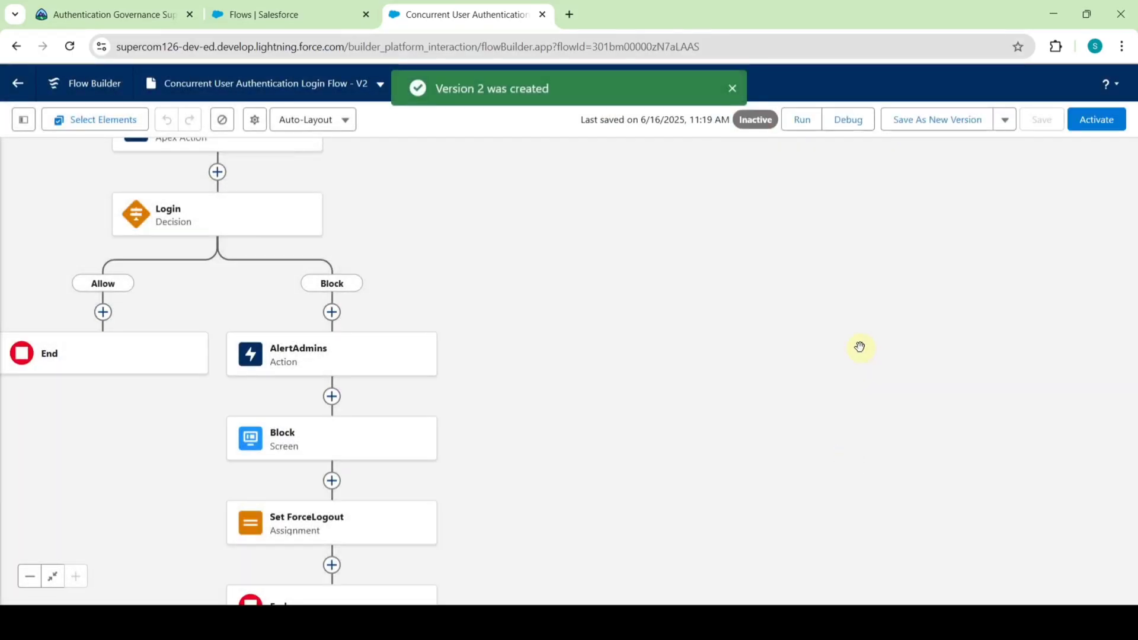
click(1096, 125)
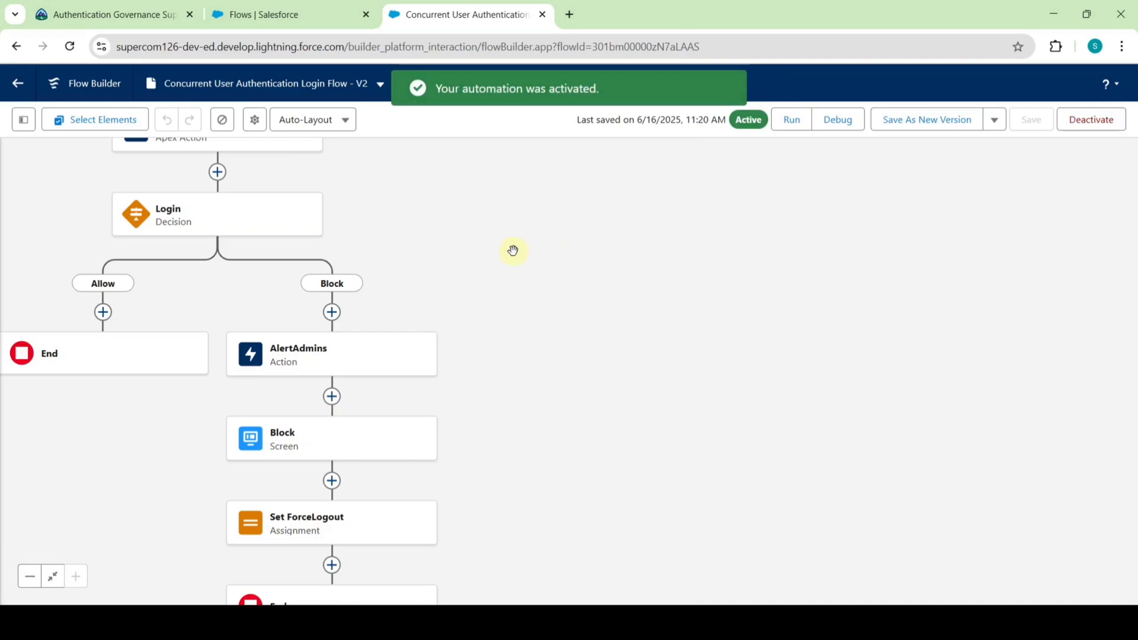
click(137, 14)
Note the required login flow names in Trailhead, then open Setup's Login Flows page via Quick Find.
scroll(613, 356, down, 3)
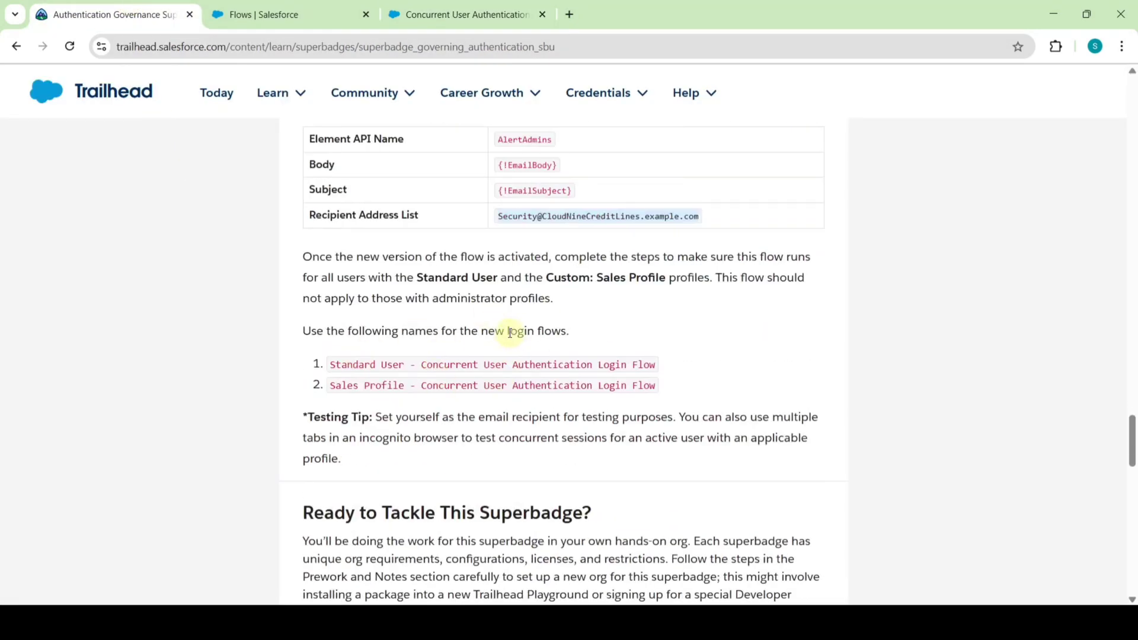
drag(507, 330, 567, 332)
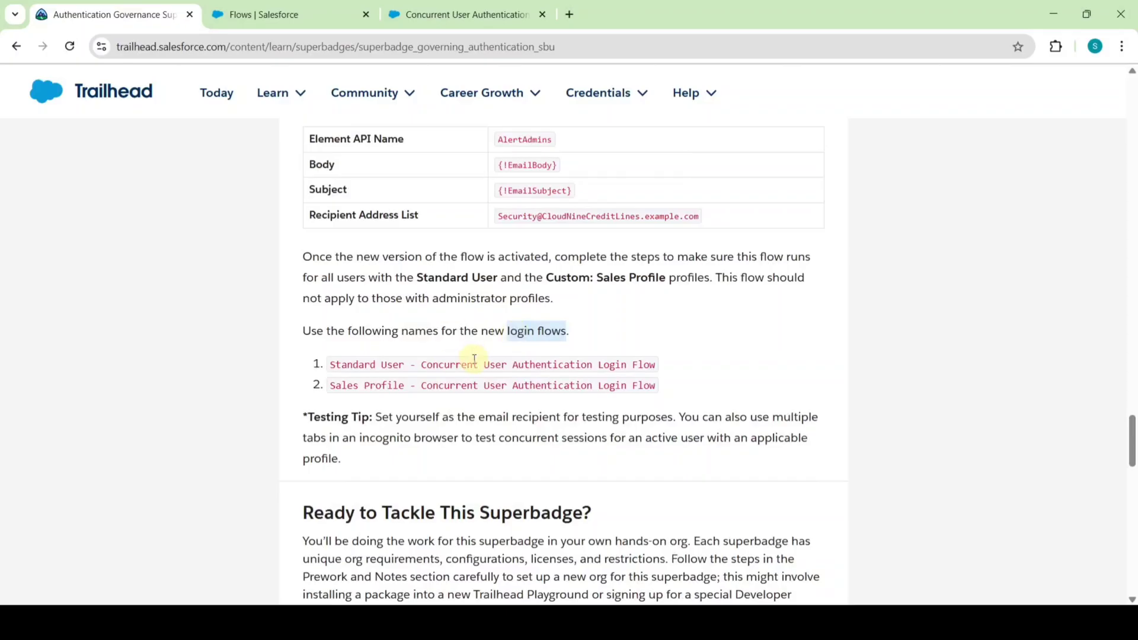
click(288, 19)
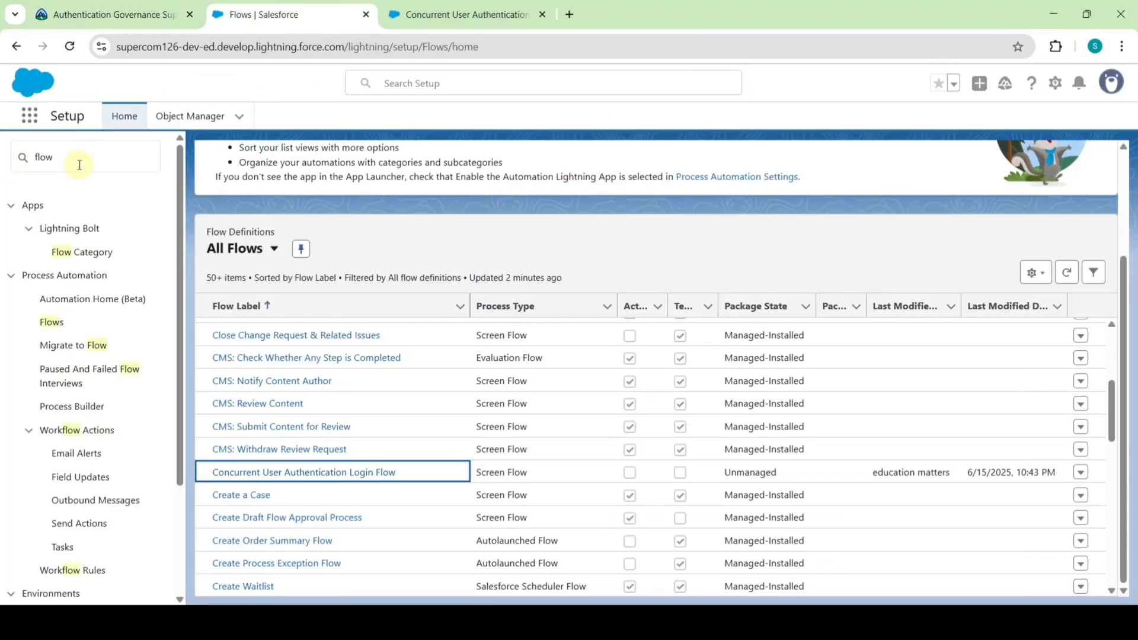
click(65, 157)
key(BackSpace)
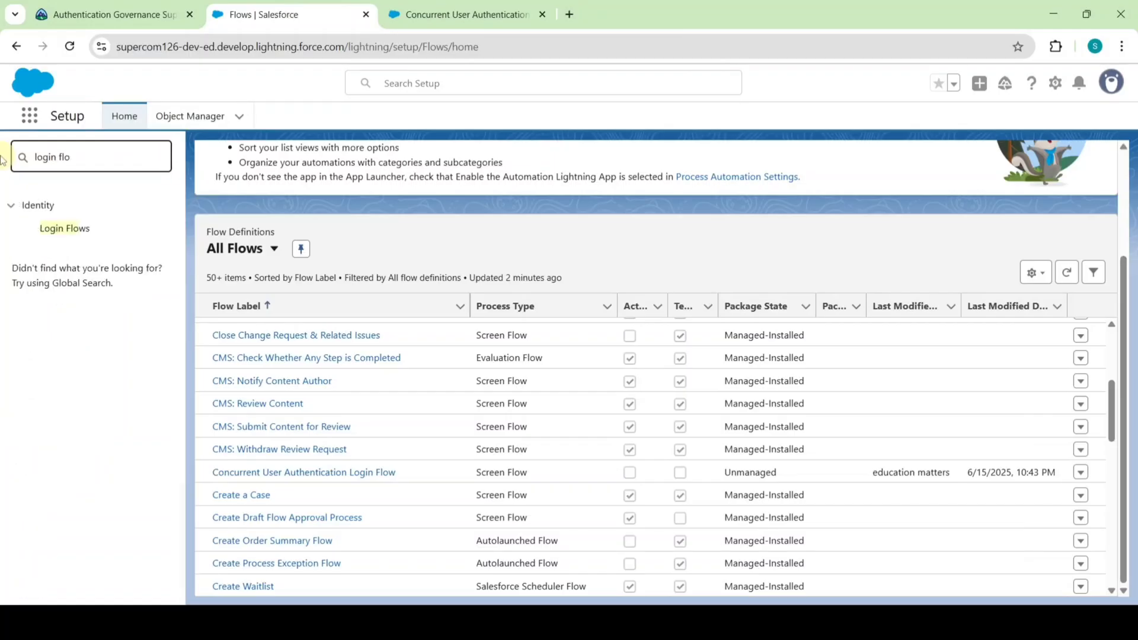
click(68, 230)
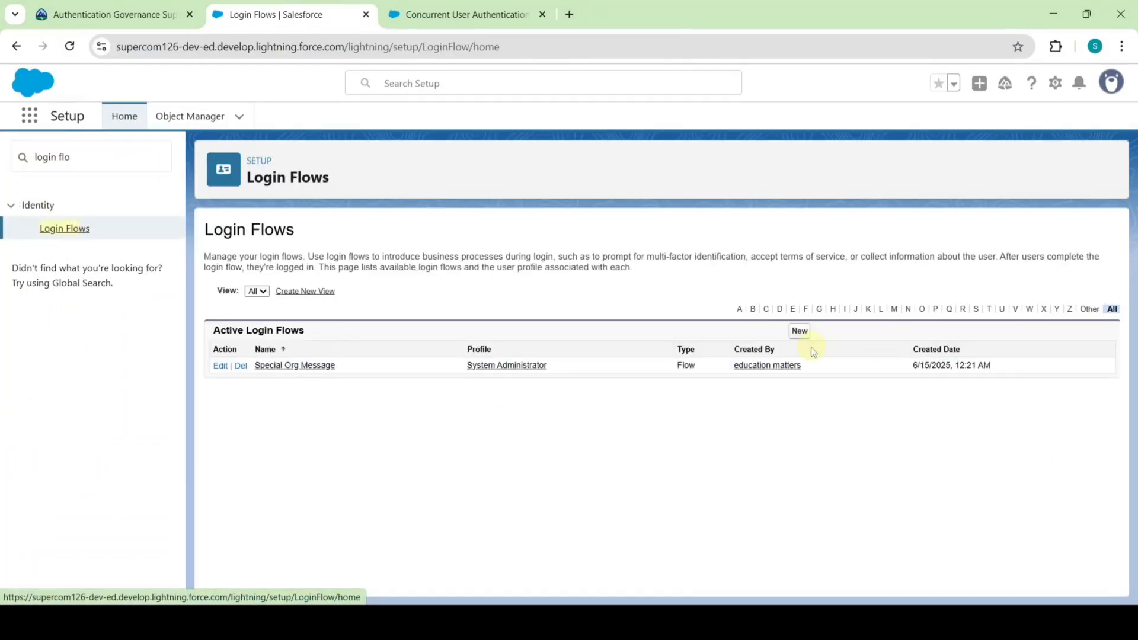
Start a Flow-type login flow named 'Standard User - Concurrent User Authentication Login Flow'.
click(799, 332)
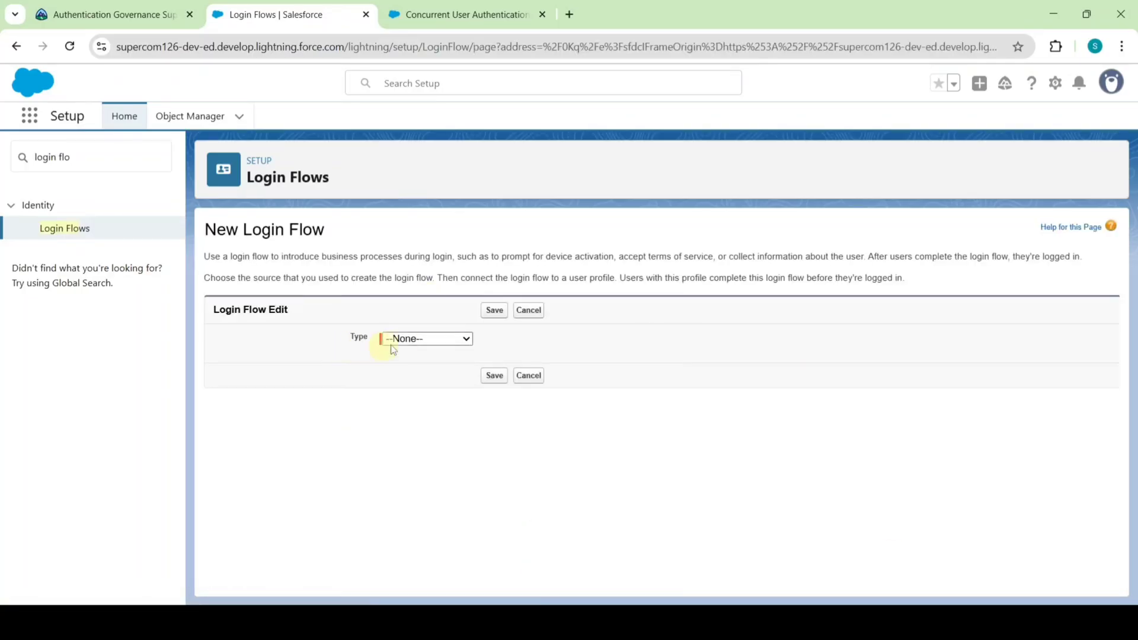
click(396, 340)
click(399, 369)
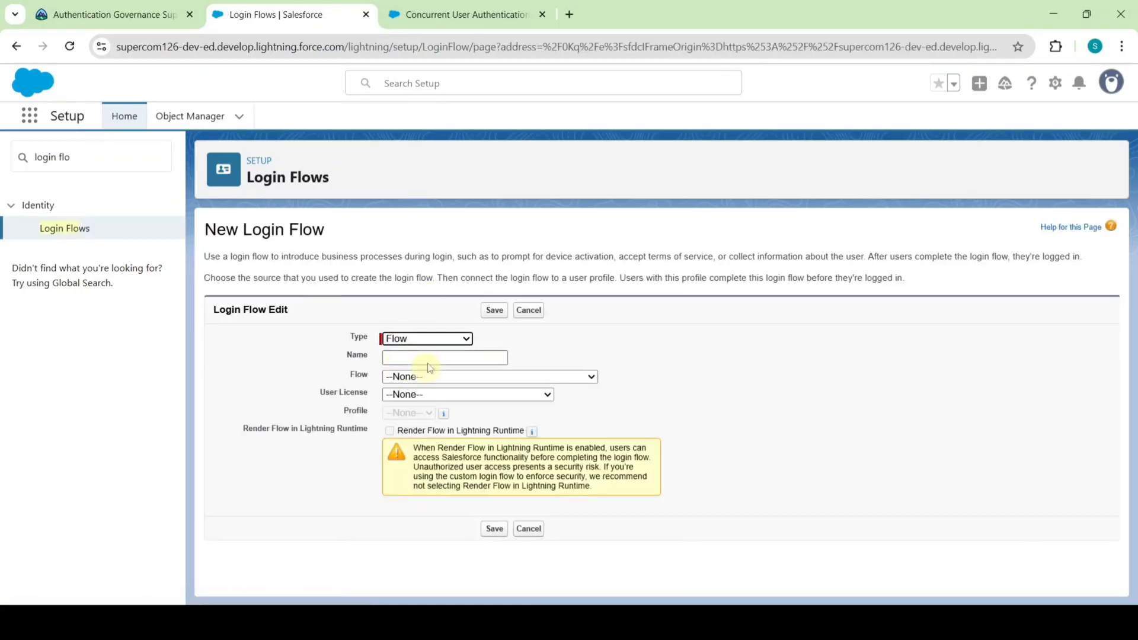
click(160, 24)
drag(328, 365, 658, 368)
right_click(616, 364)
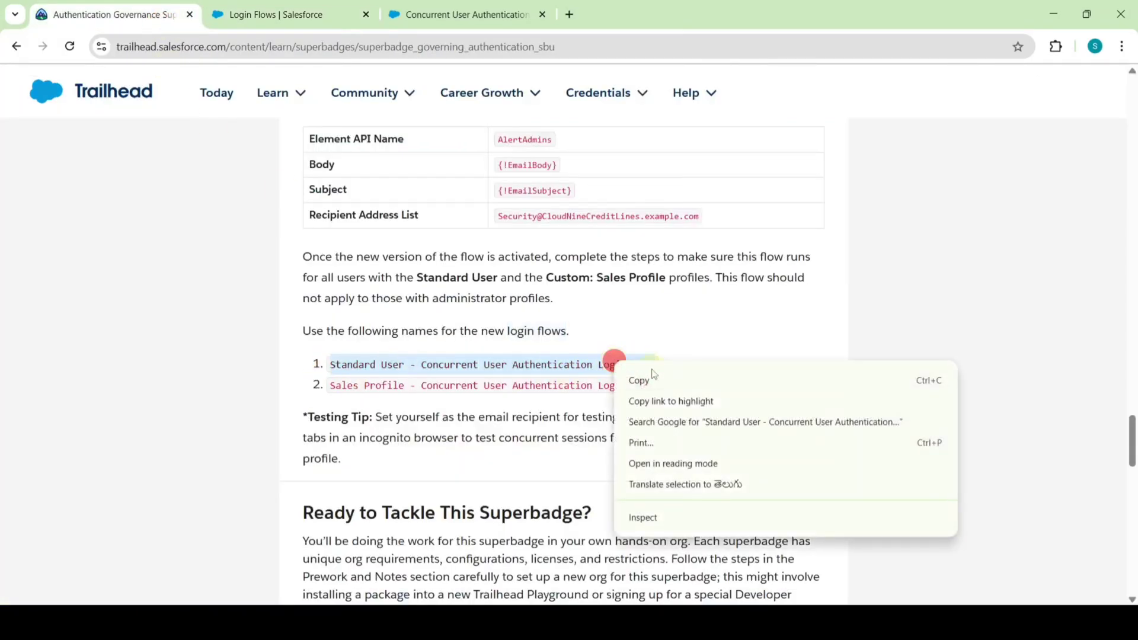
click(646, 377)
click(255, 12)
click(415, 358)
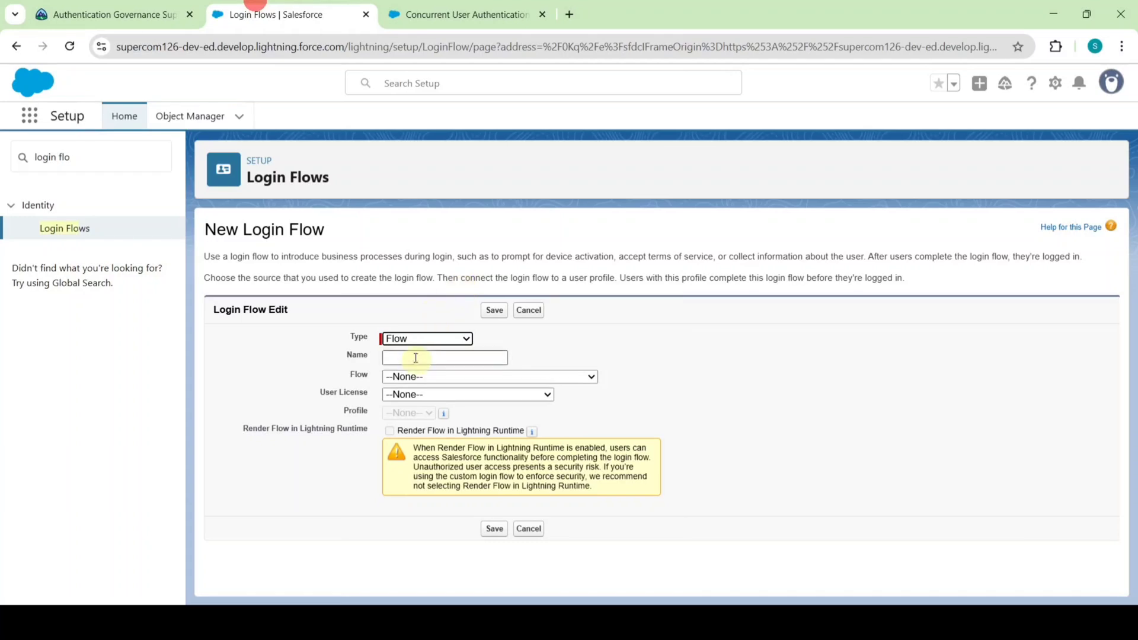
right_click(415, 356)
click(449, 208)
click(602, 326)
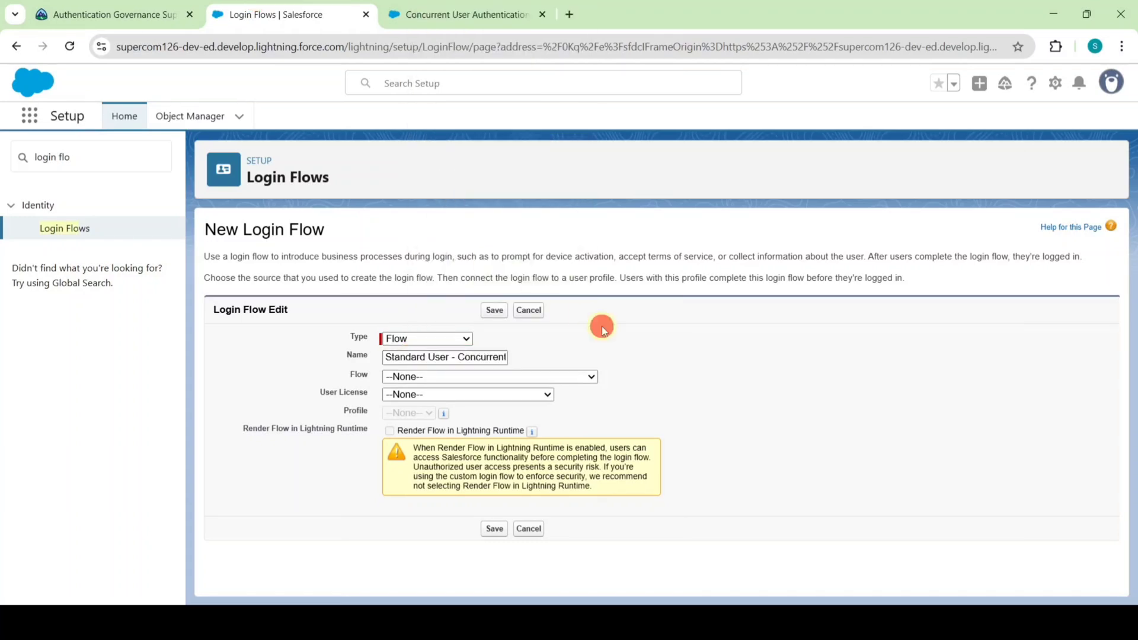
Choose Concurrent_User_Authentication_Login_Flow, Salesforce license and Standard User profile, then save.
click(408, 377)
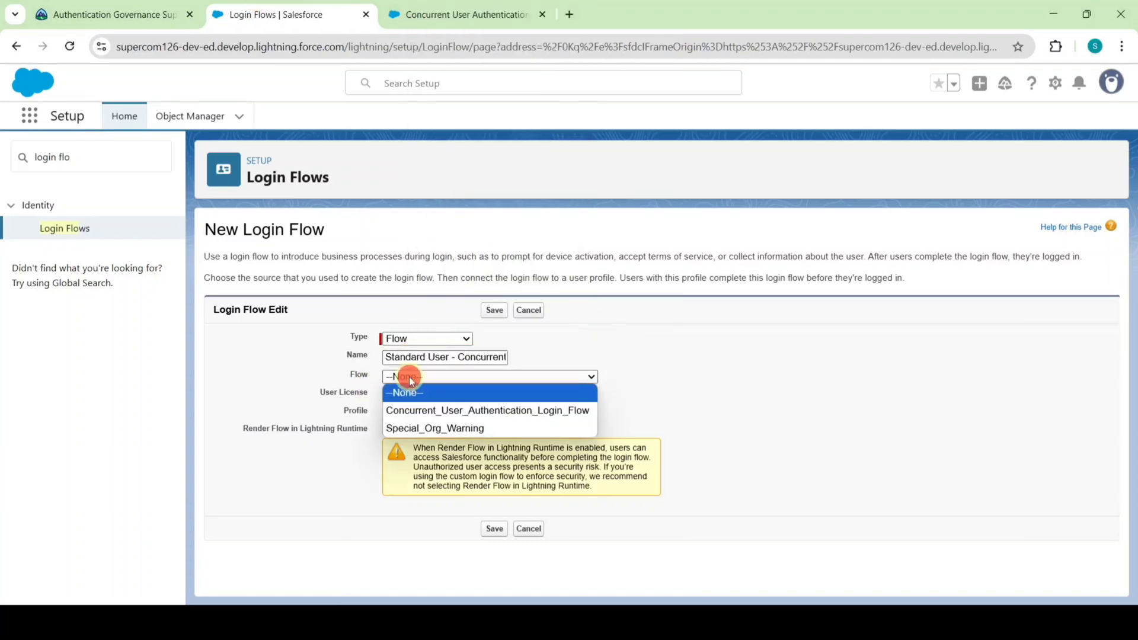
click(430, 411)
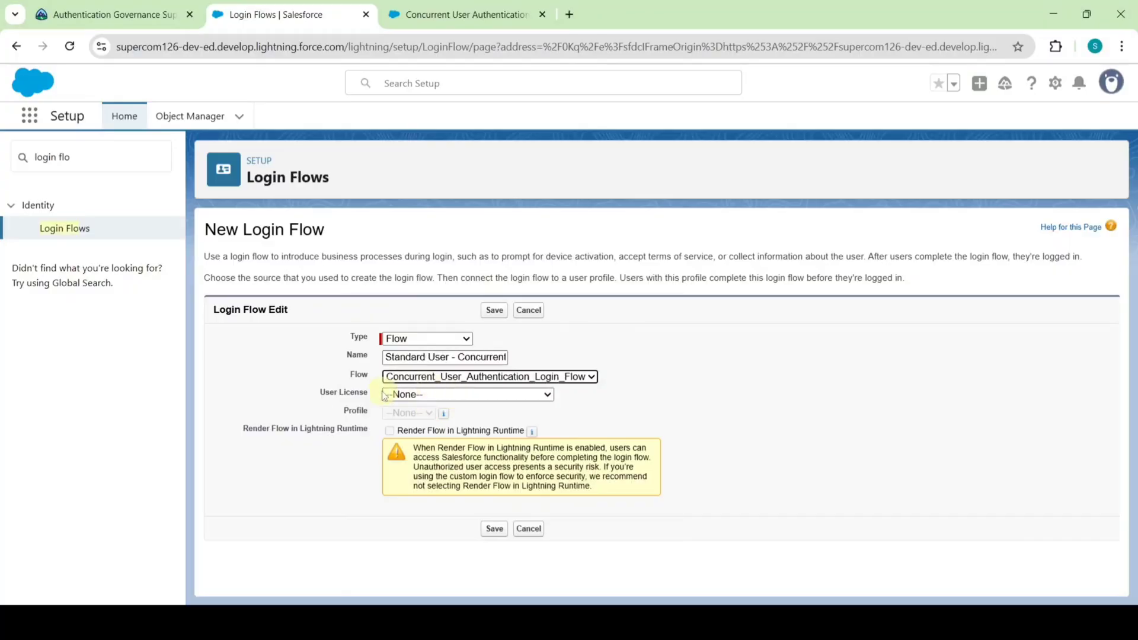
click(416, 396)
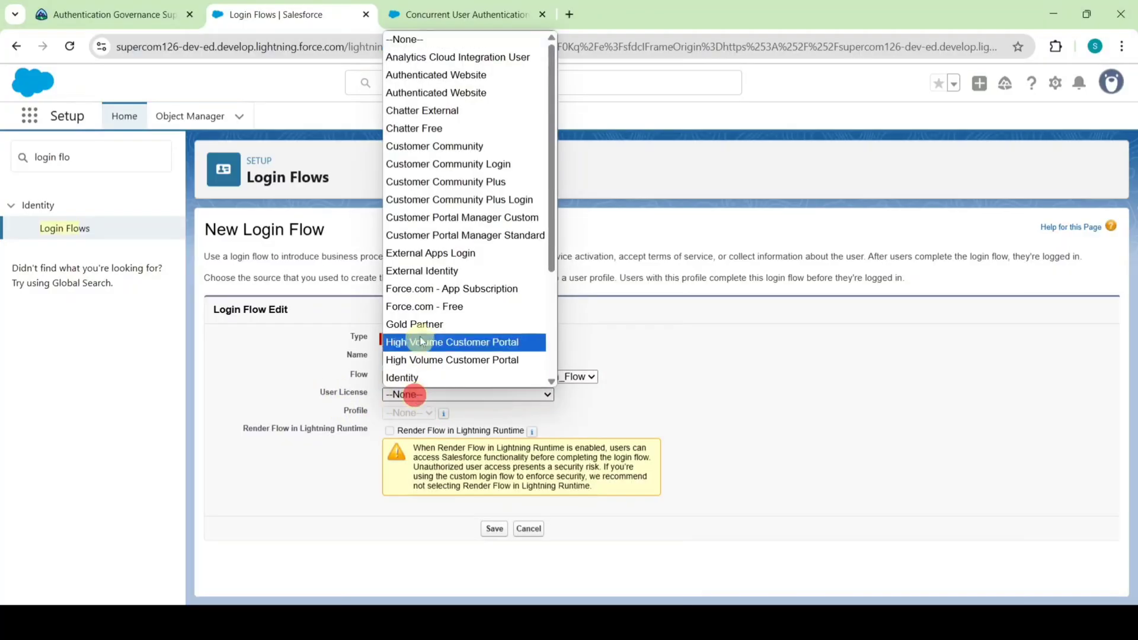
scroll(432, 290, down, 3)
click(431, 301)
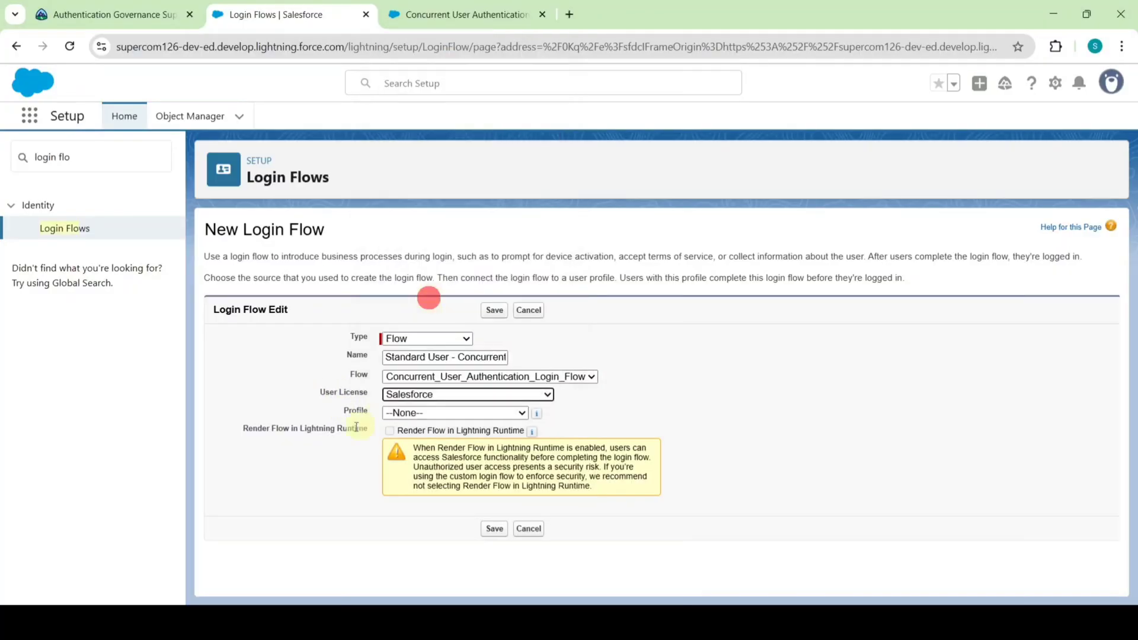
click(405, 413)
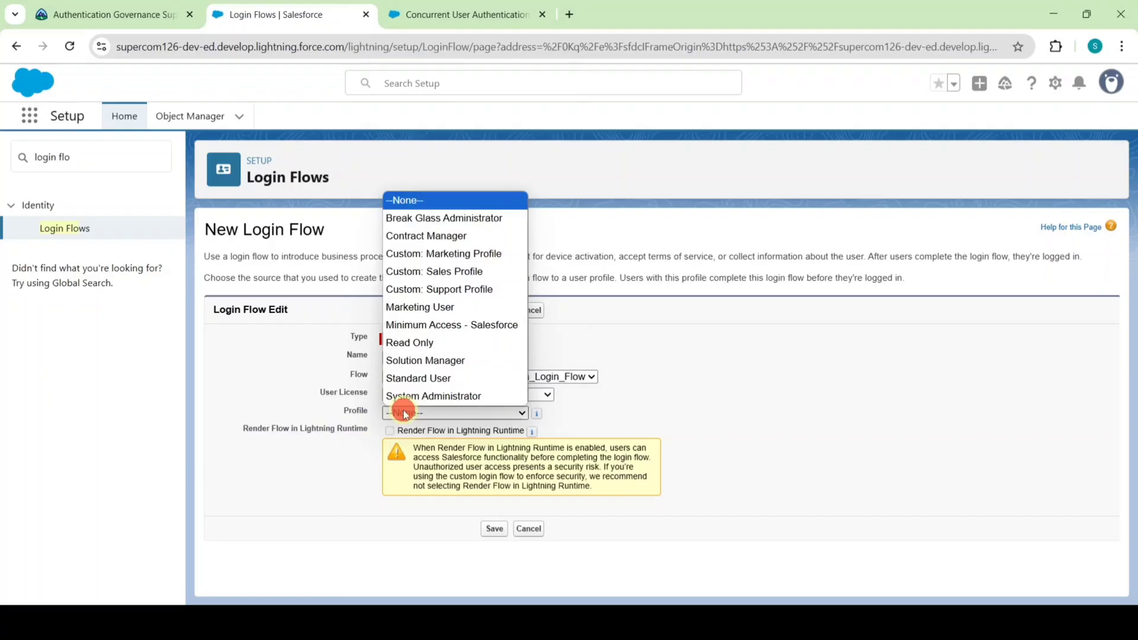
click(410, 379)
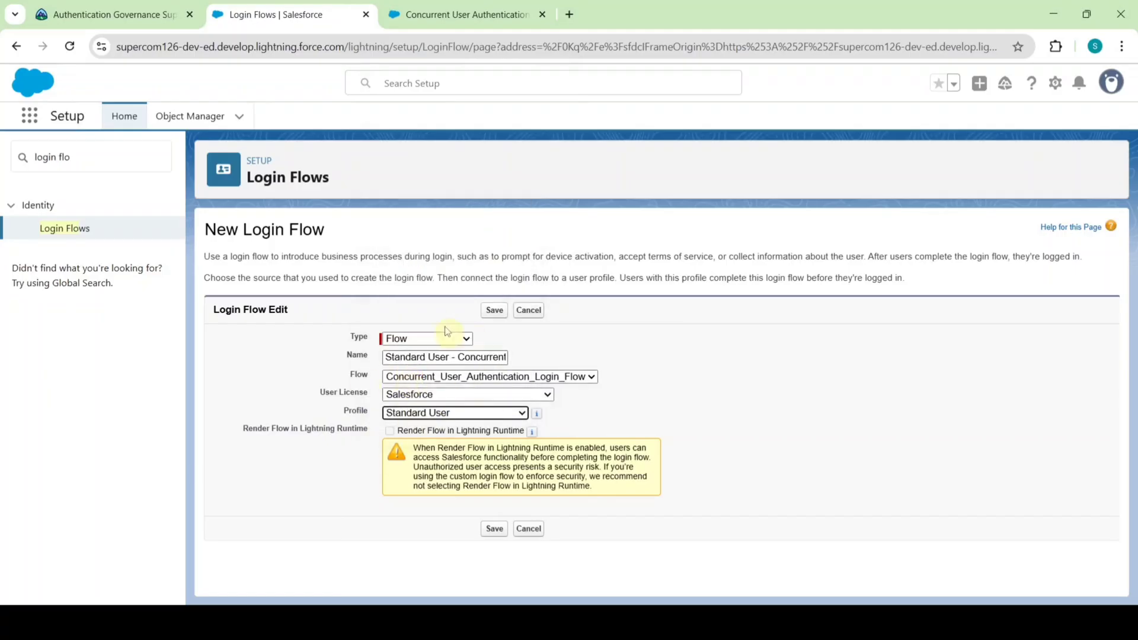
click(494, 310)
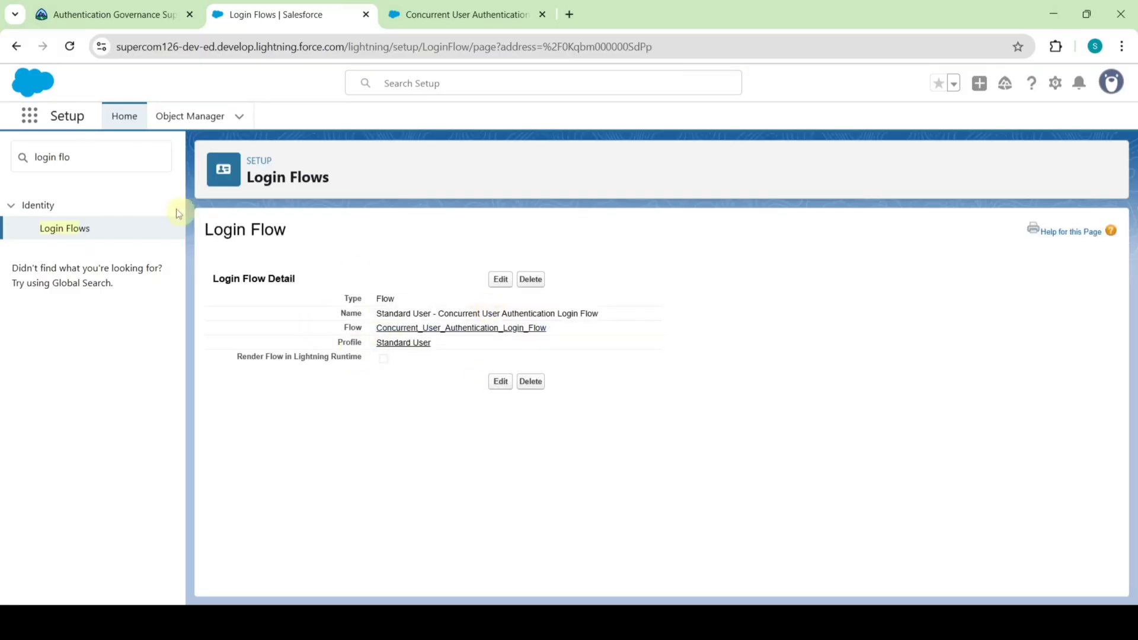
click(63, 231)
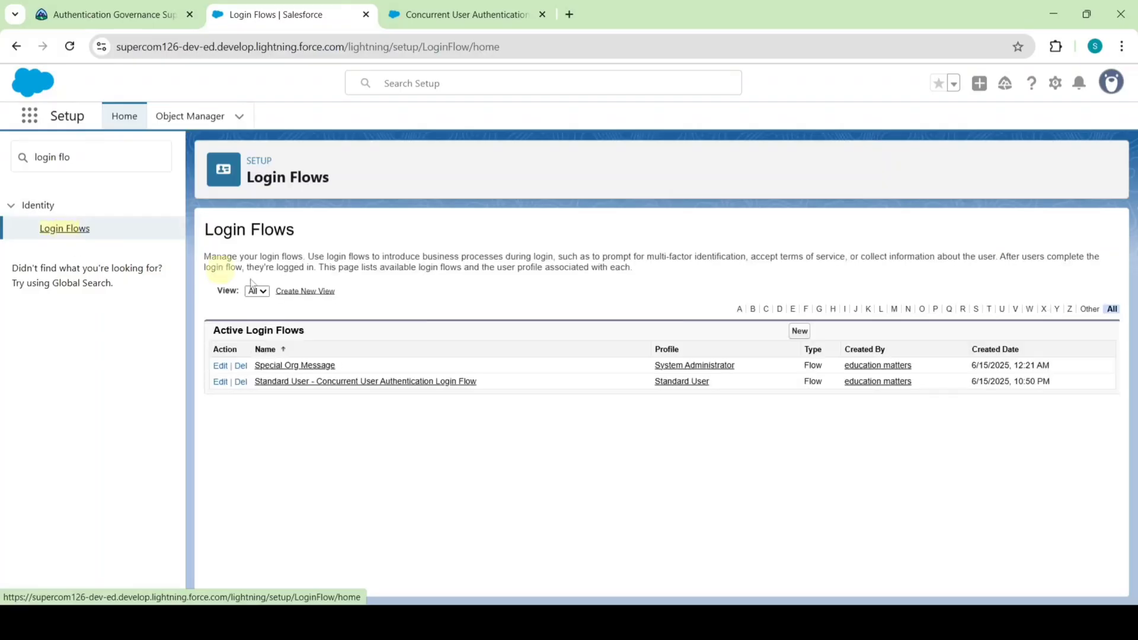
Start a Flow-type login flow named 'Sales Profile - Concurrent User Authentication Login Flow'.
click(802, 333)
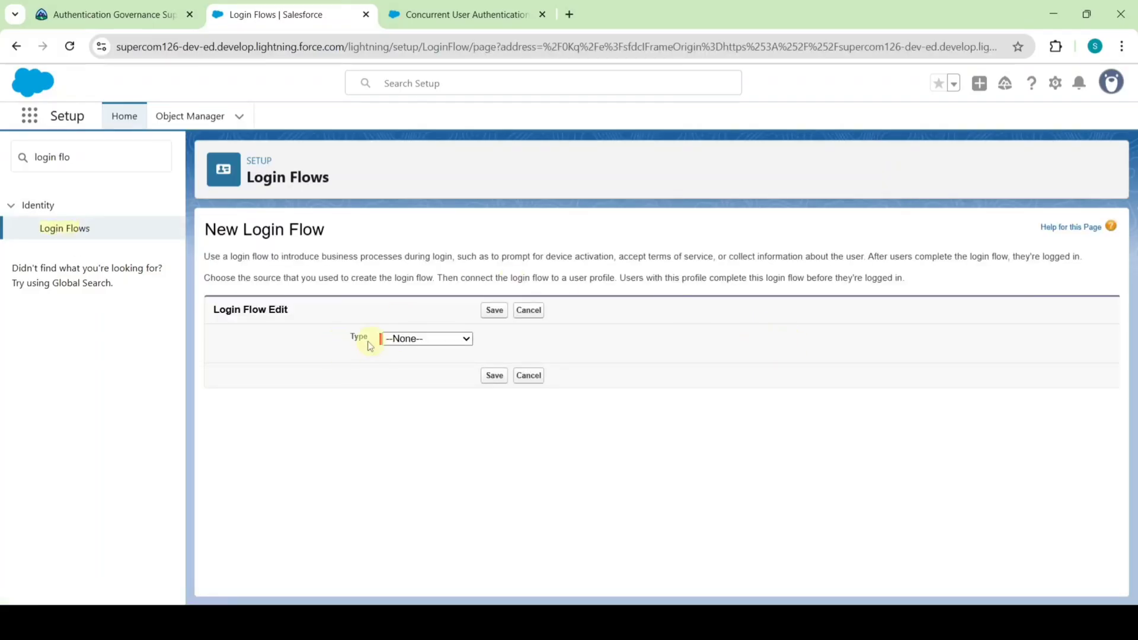
click(415, 339)
click(405, 371)
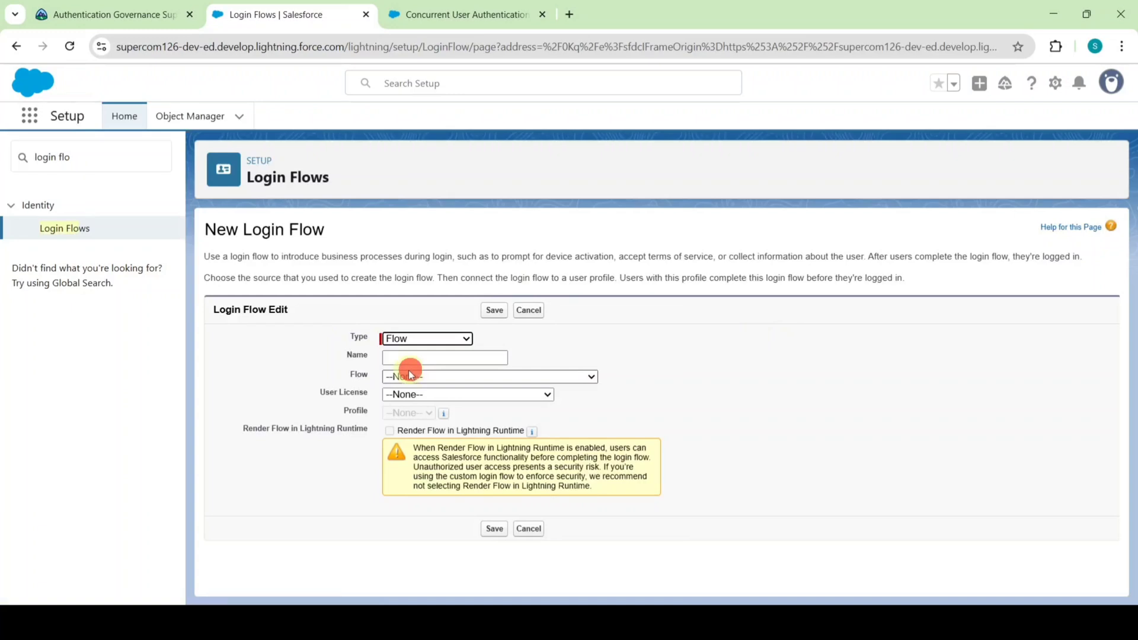
click(136, 18)
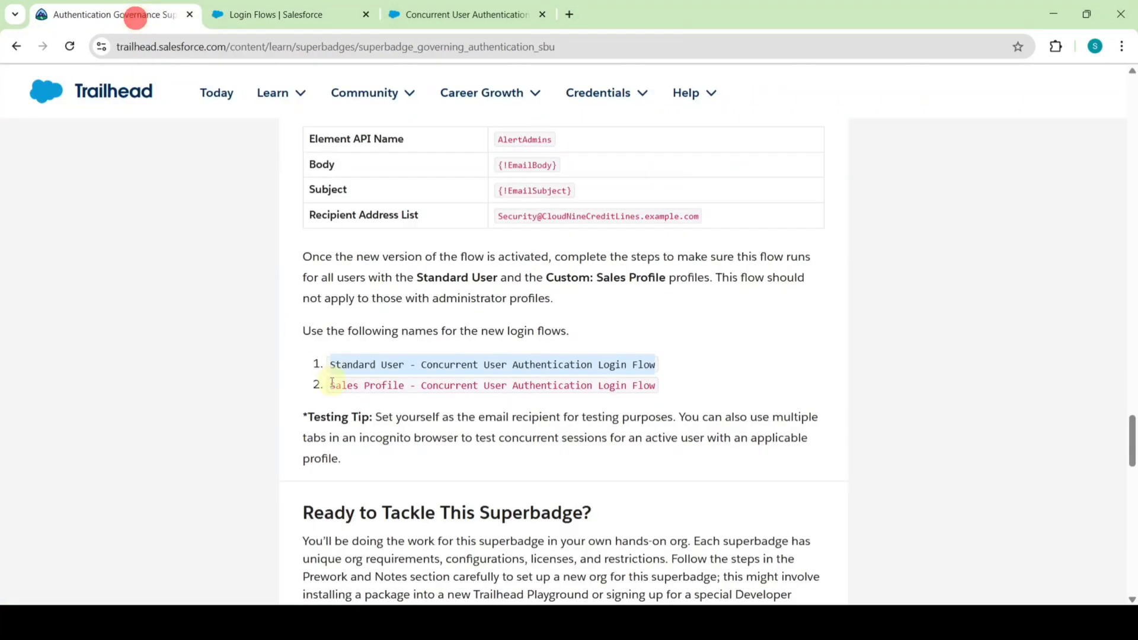
drag(330, 385, 641, 390)
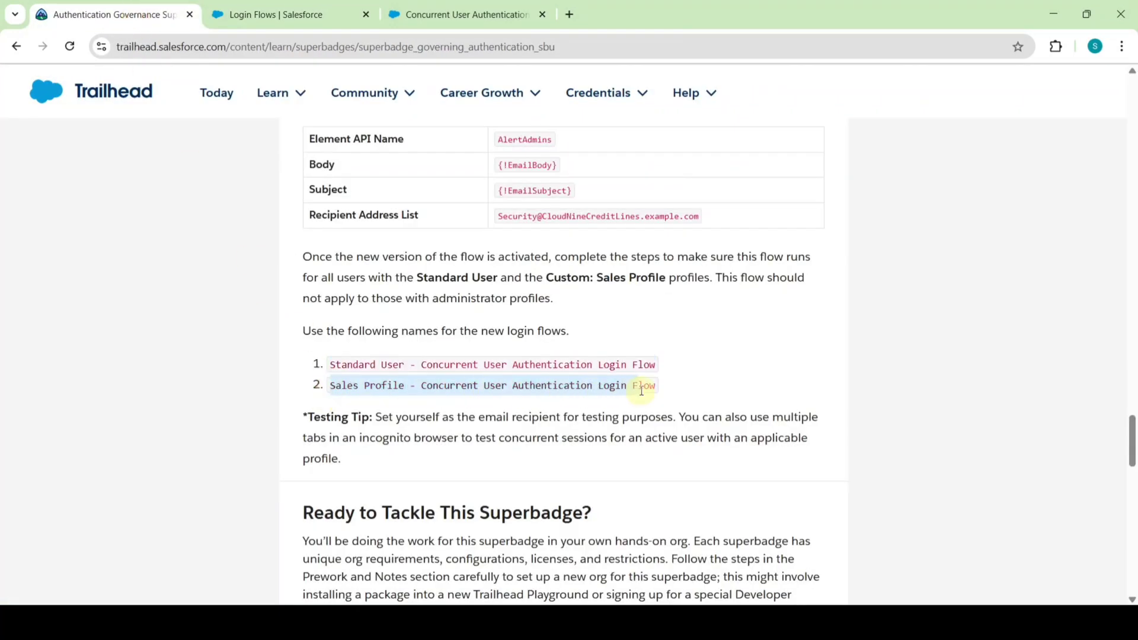
right_click(614, 386)
click(649, 400)
click(298, 13)
click(427, 357)
right_click(425, 358)
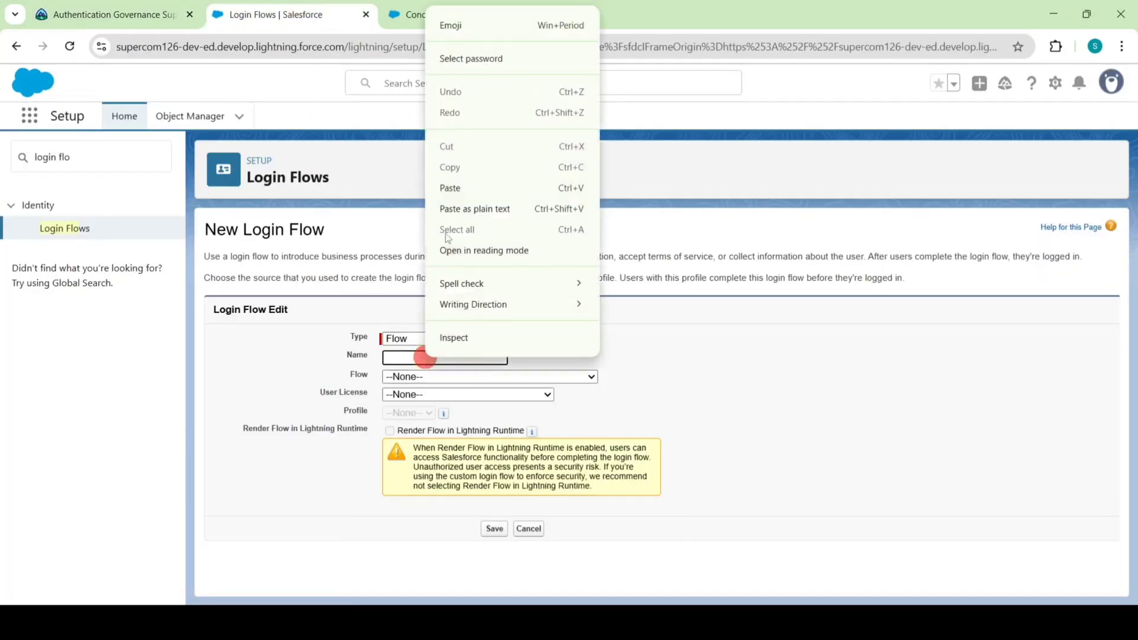
click(445, 187)
click(610, 330)
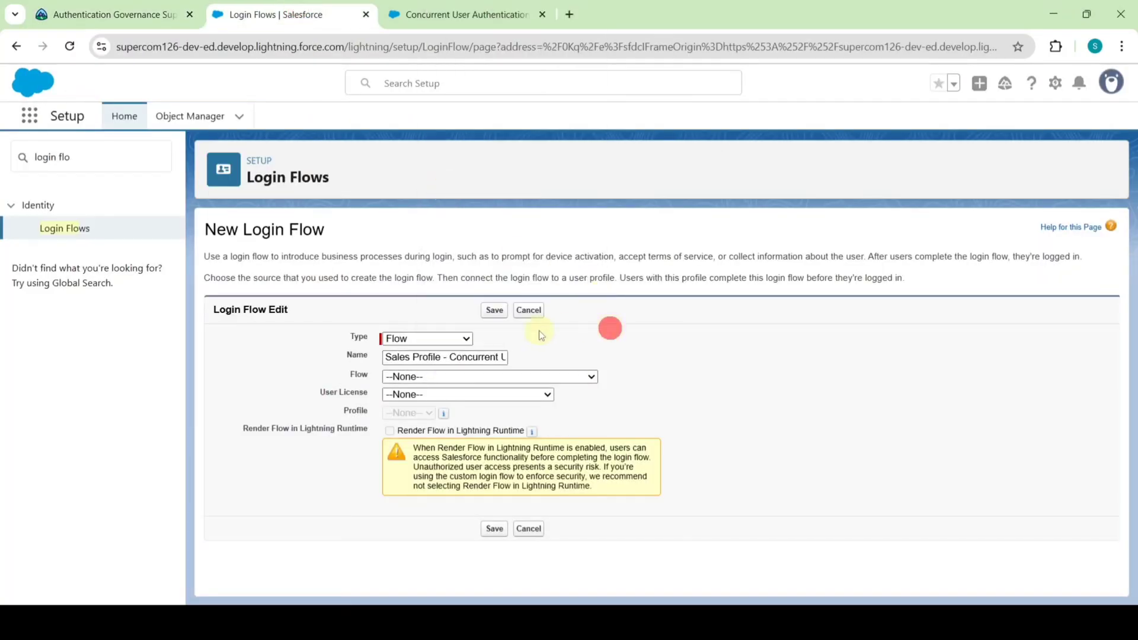
Choose Concurrent_User_Authentication_Login_Flow, Salesforce license and Custom: Sales Profile, then save.
click(420, 380)
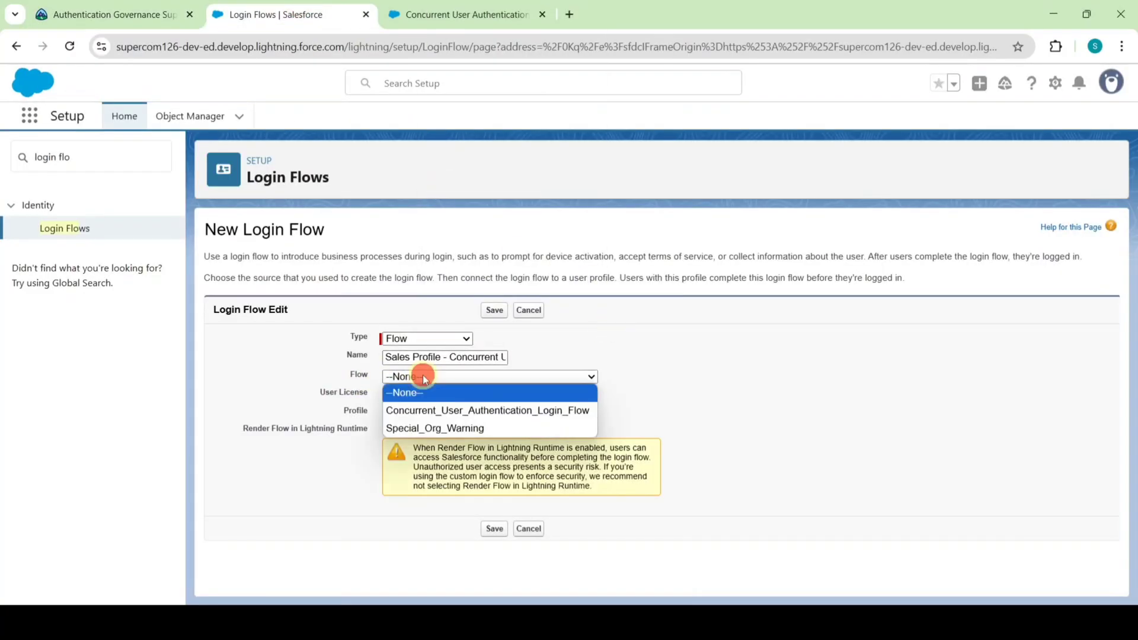
click(433, 408)
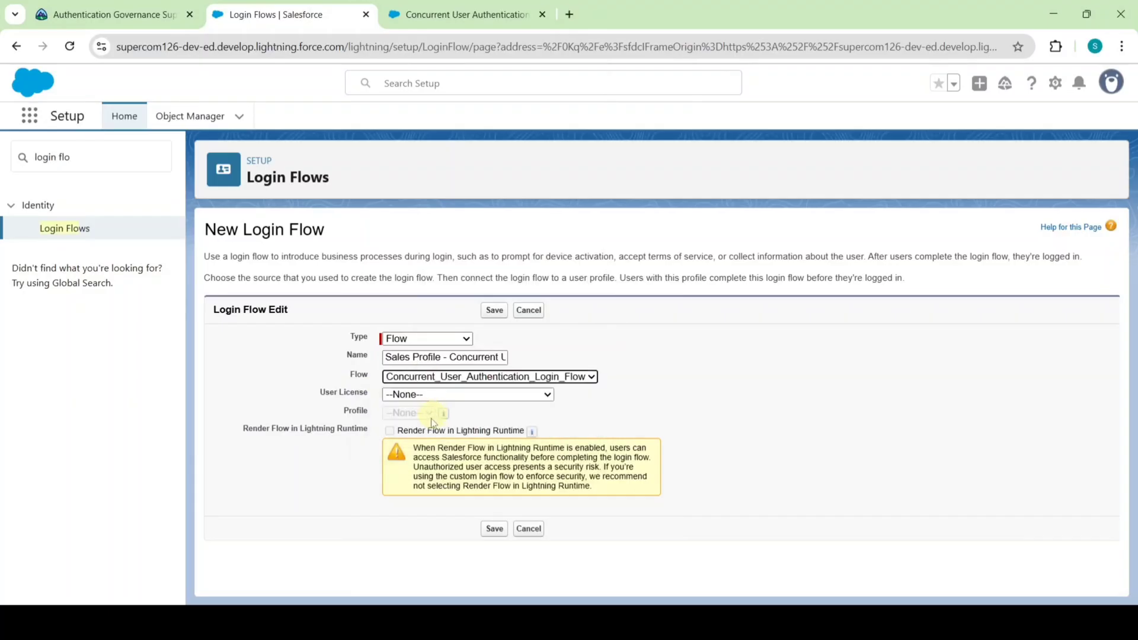
click(438, 394)
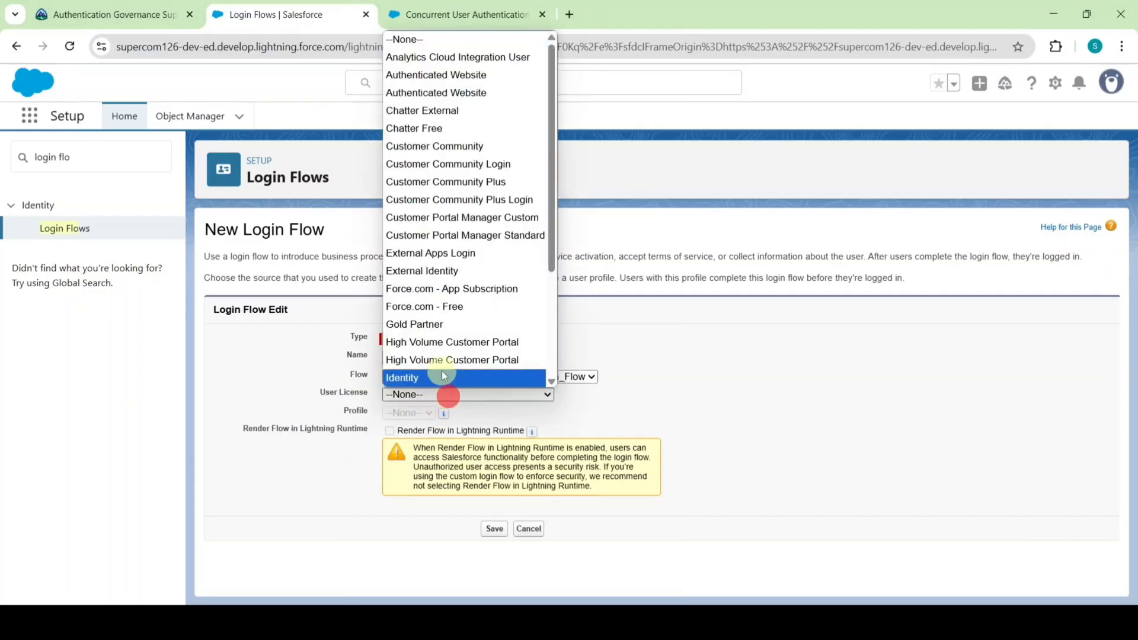
scroll(448, 297, down, 3)
click(419, 300)
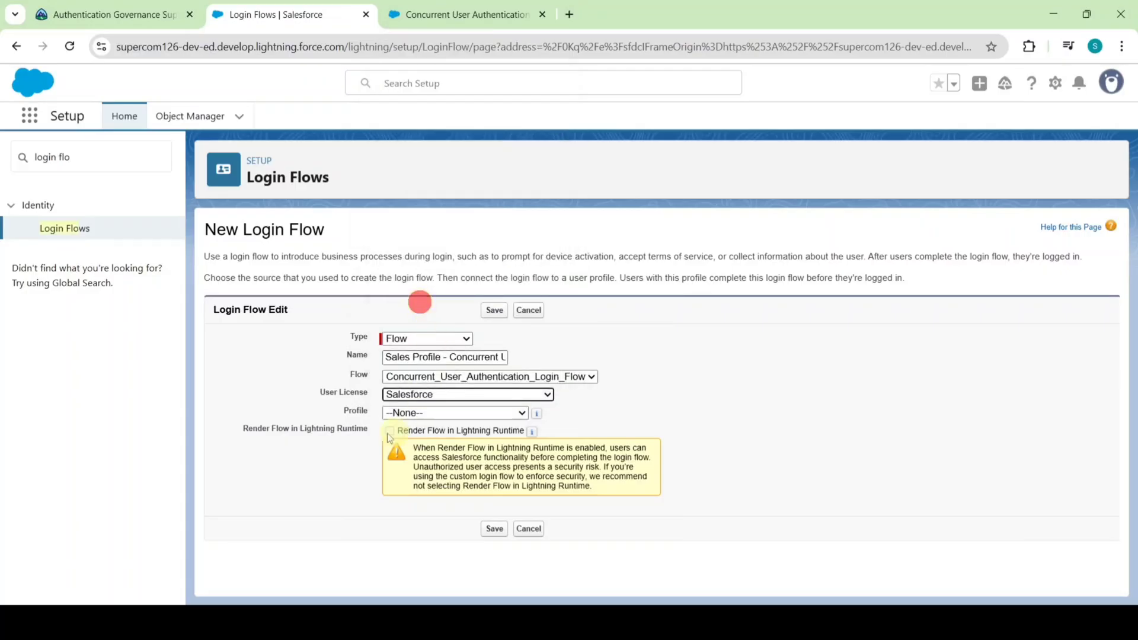
click(411, 413)
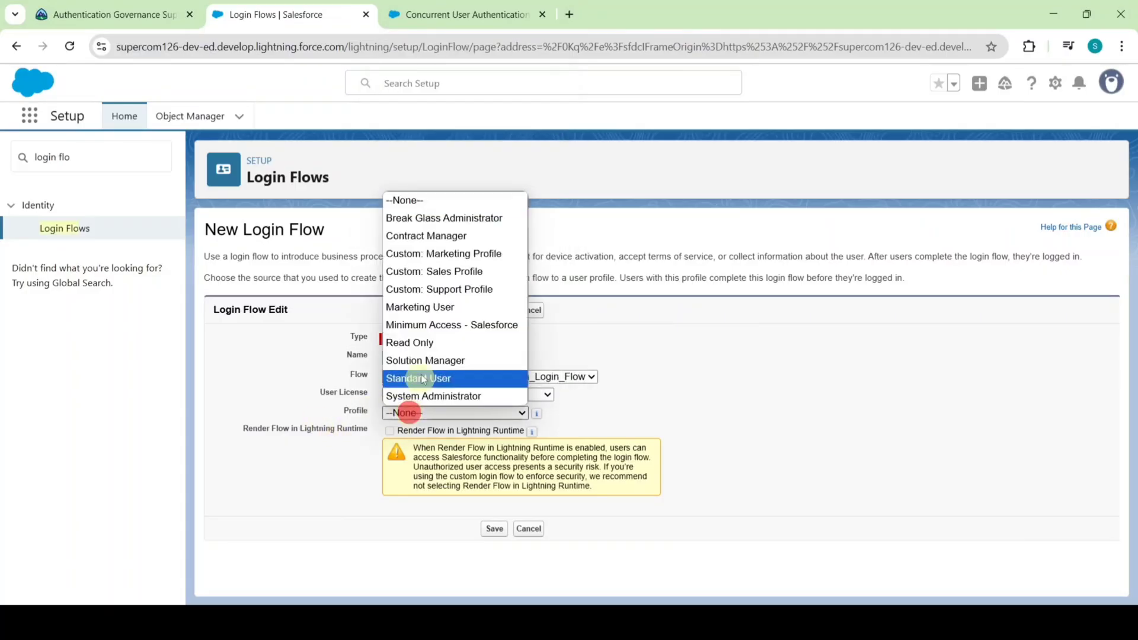
click(433, 273)
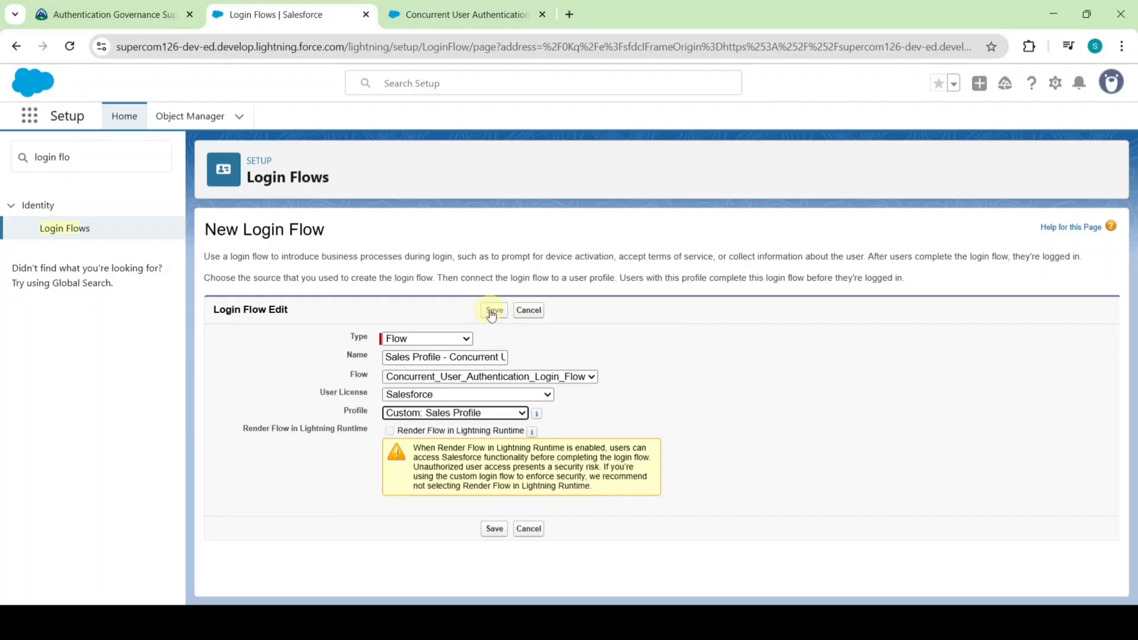
click(491, 311)
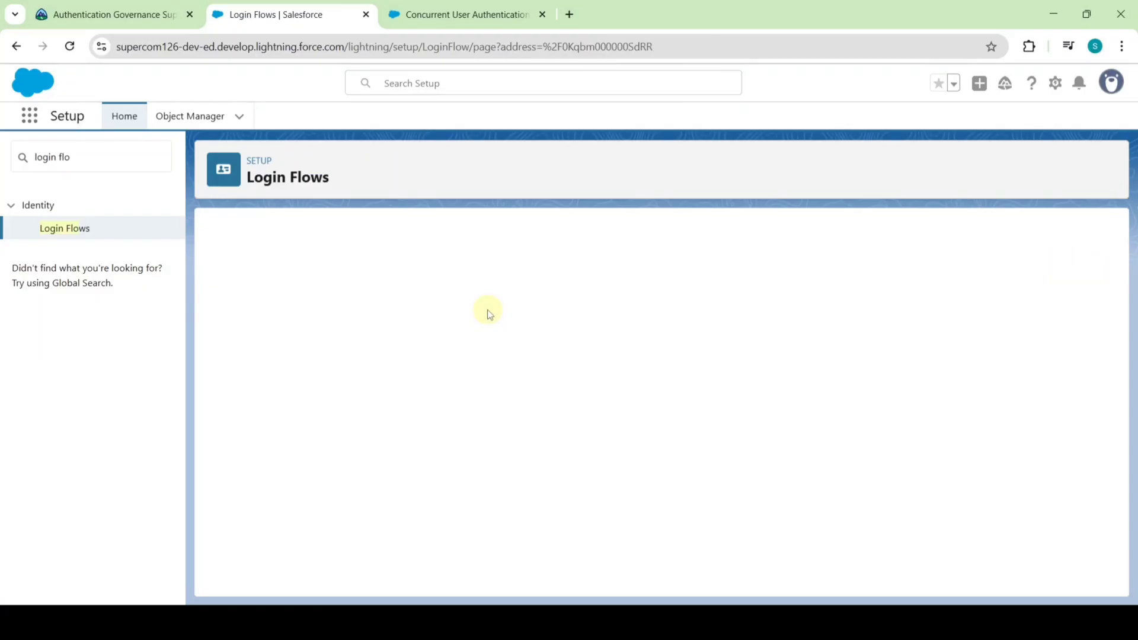
Run Check Challenge on Trailhead's challenge 3, Configure Concurrent Session Email Action.
click(114, 12)
scroll(500, 344, down, 2)
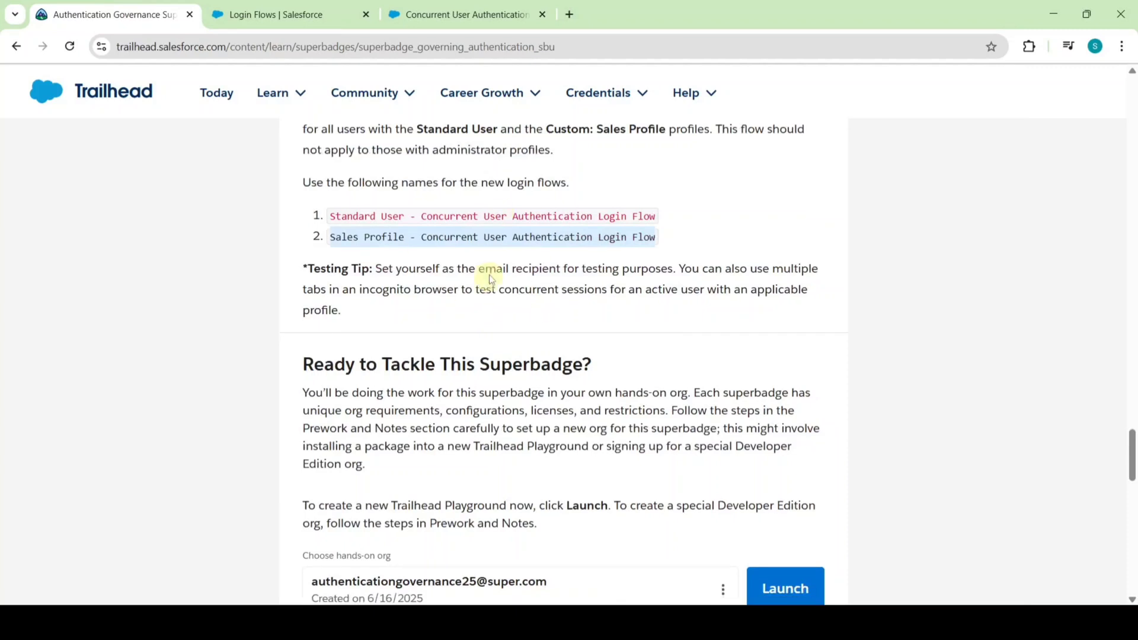
scroll(511, 346, down, 9)
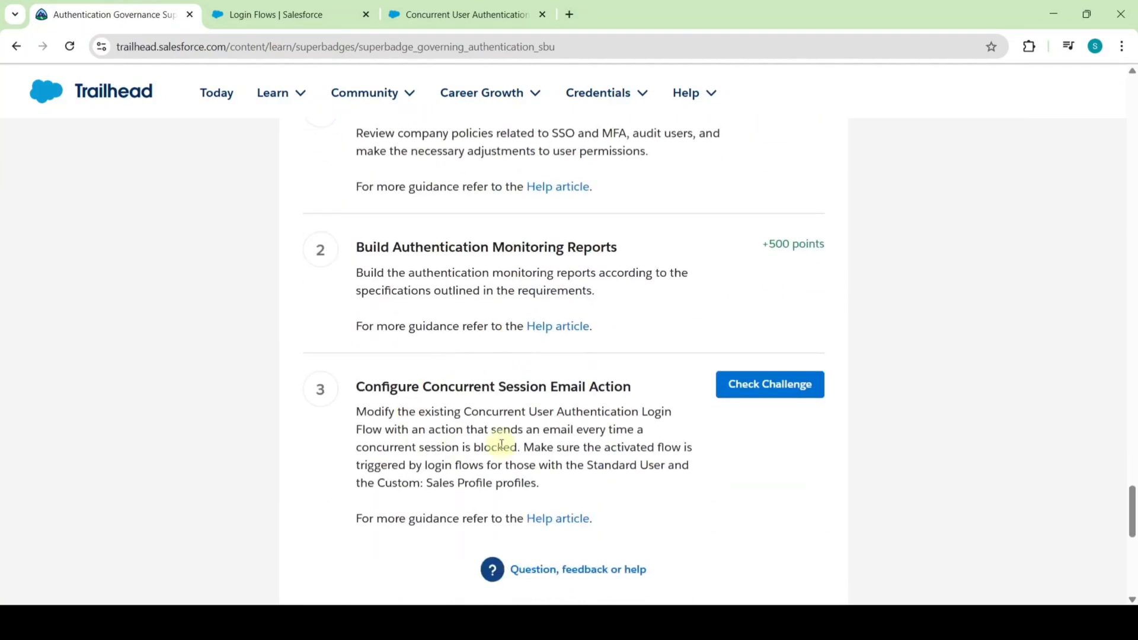
click(761, 390)
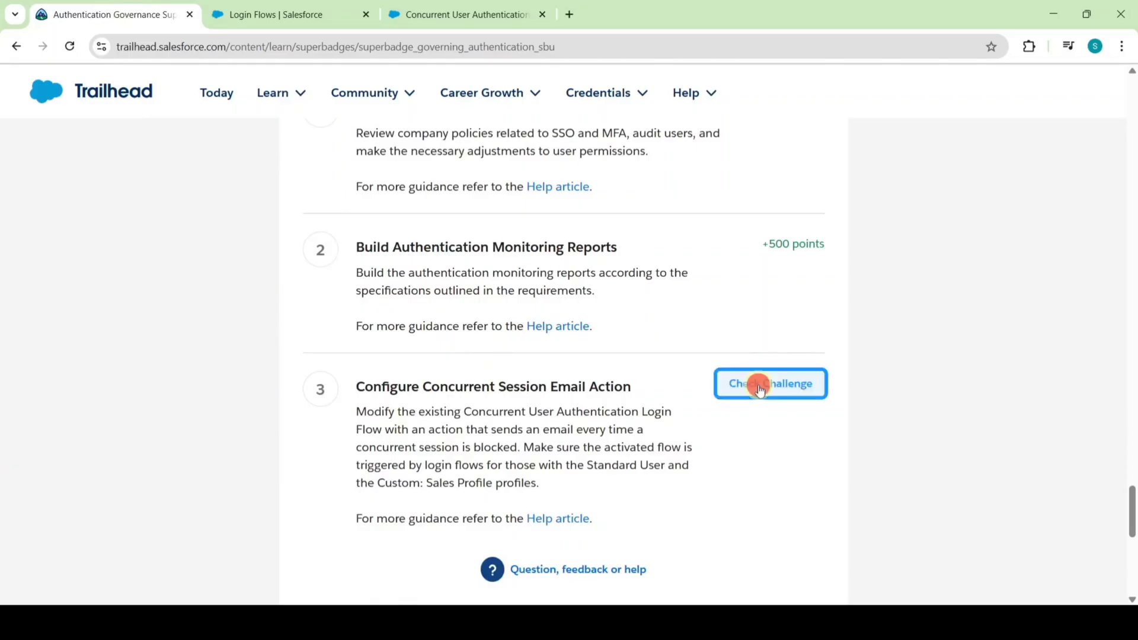